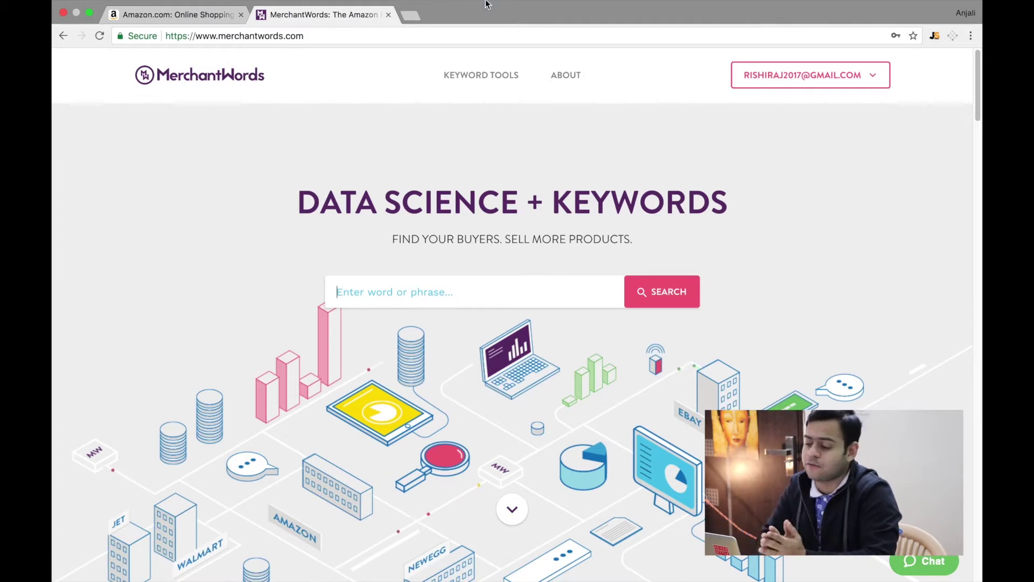
pyautogui.moveTo(485, 4)
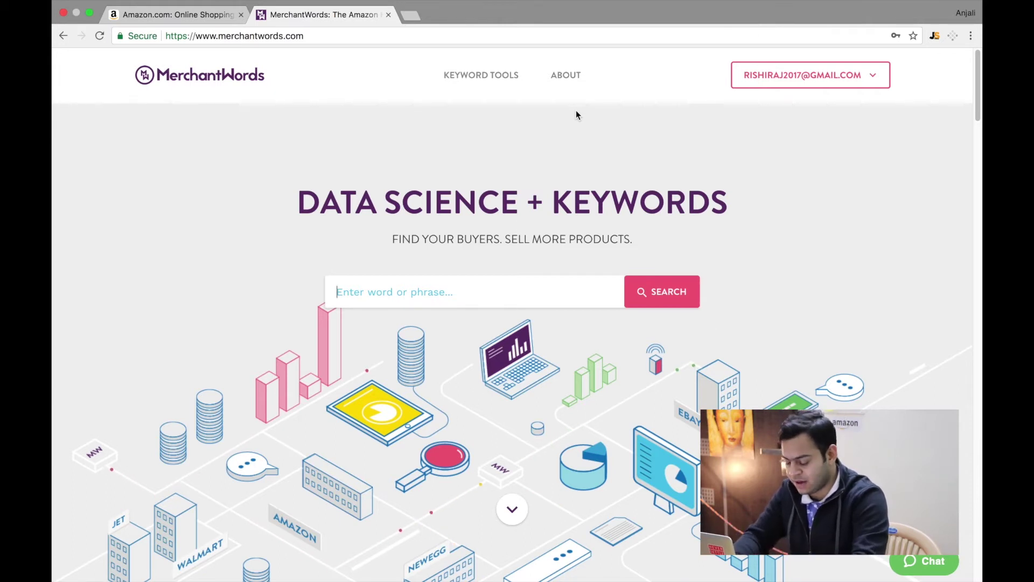
# Step: Search MerchantWords for 'knife knife' and review results led by pocket knife at 1,454,600
pyautogui.write('knife')
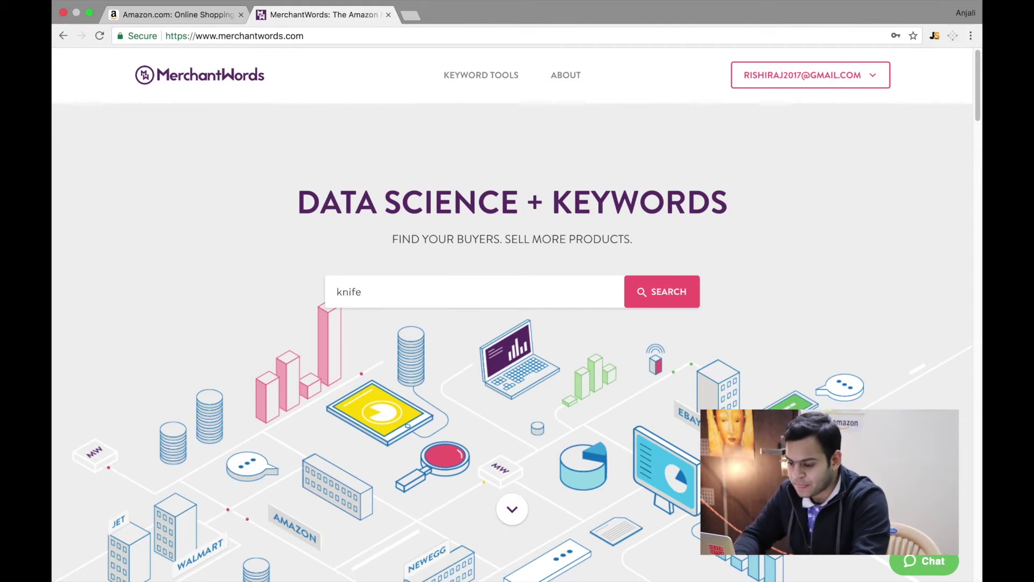
pyautogui.write(' knife')
pyautogui.press('Return')
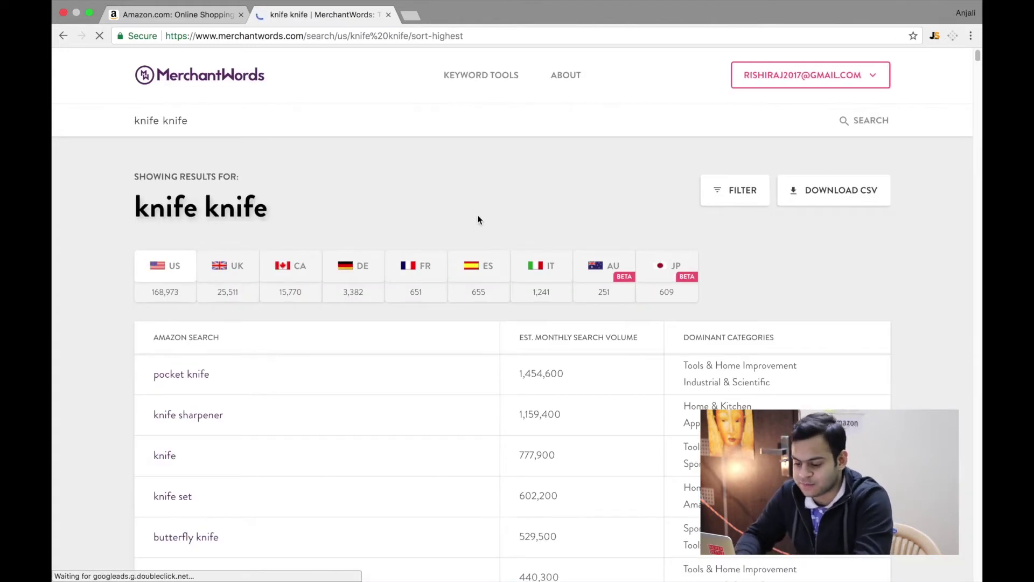
pyautogui.scroll(-2, 475, 222)
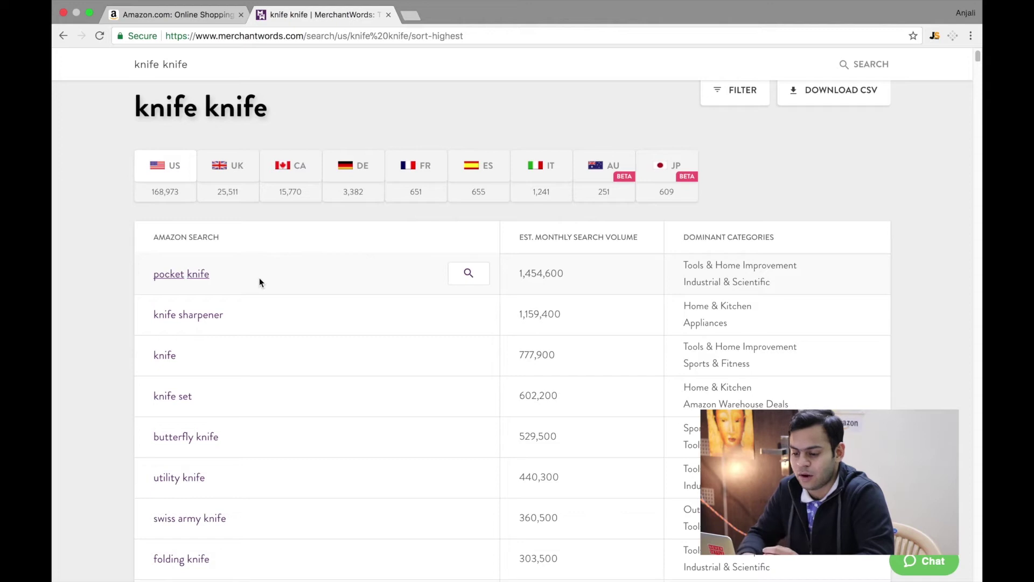
pyautogui.moveTo(468, 279)
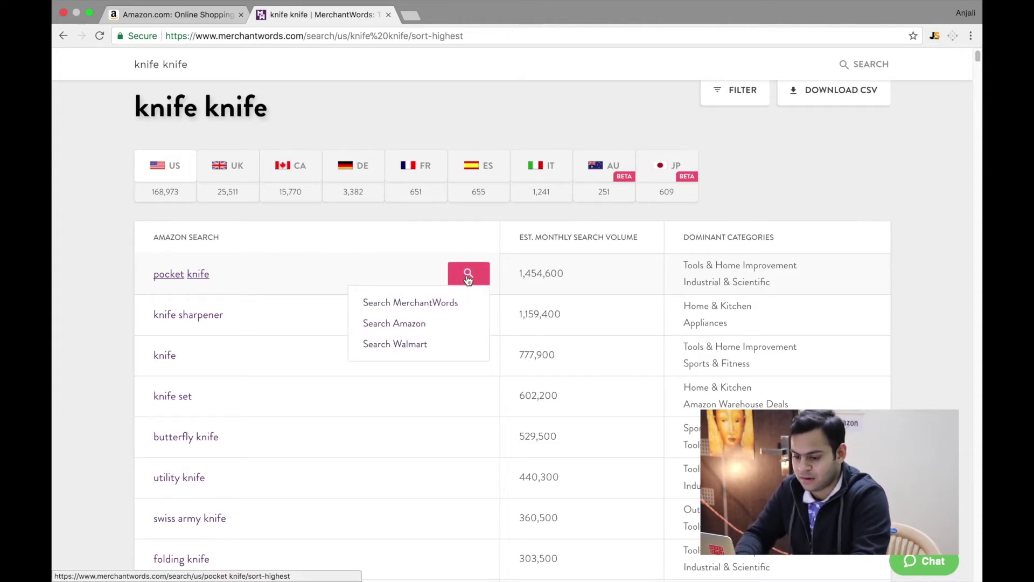
pyautogui.scroll(3, 468, 279)
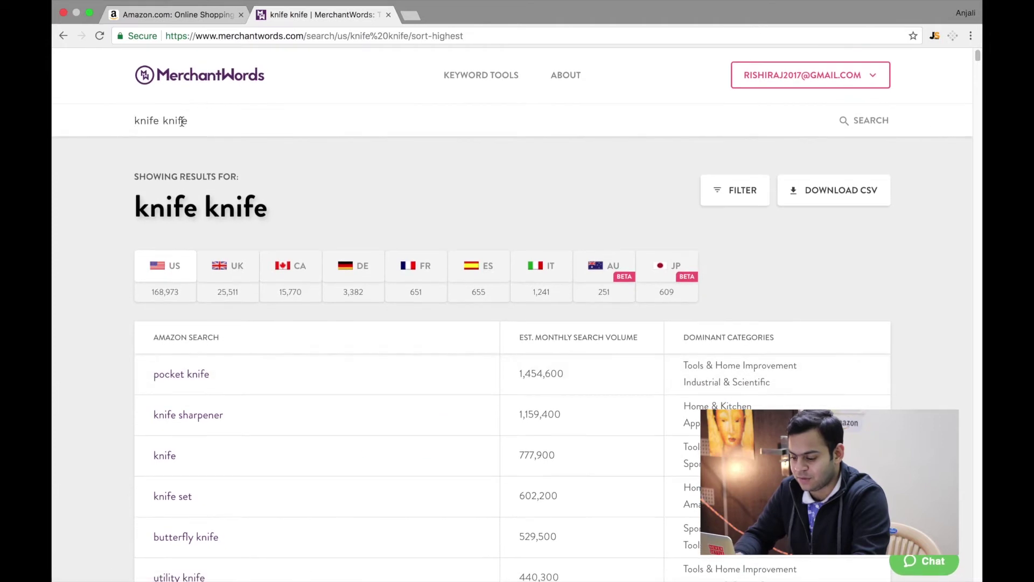
# Step: Rerun the search as just 'knife' by deleting the duplicated second word
pyautogui.tripleClick(181, 121)
pyautogui.write('ki')
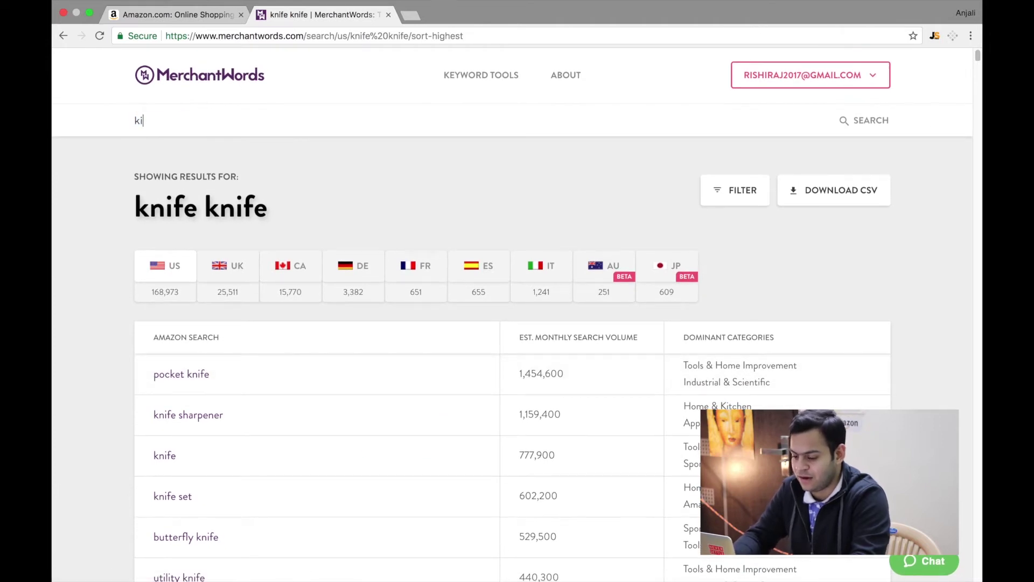
pyautogui.click(63, 36)
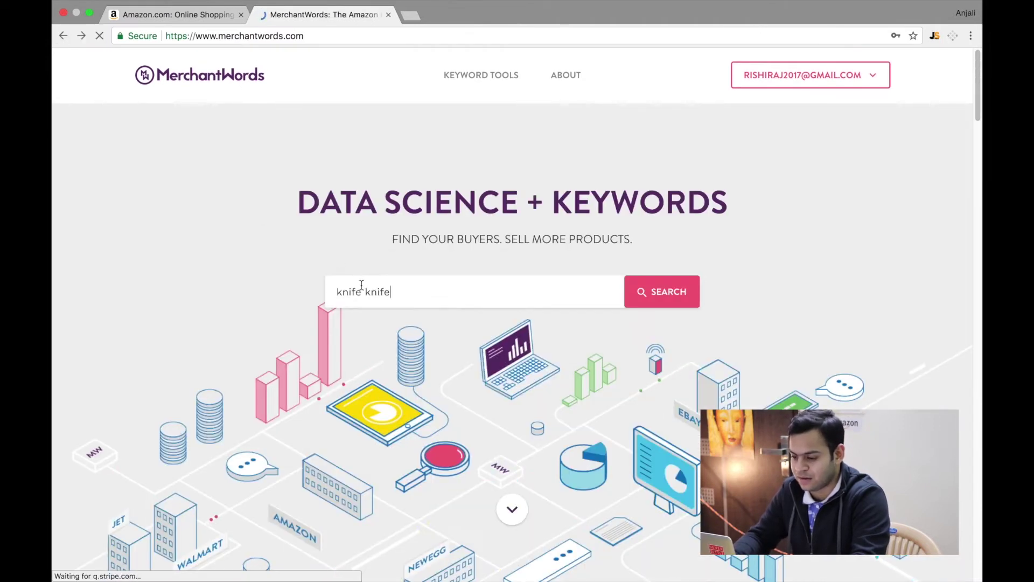
pyautogui.moveTo(365, 291); pyautogui.dragTo(446, 290)
pyautogui.press('BackSpace')
pyautogui.press('Return')
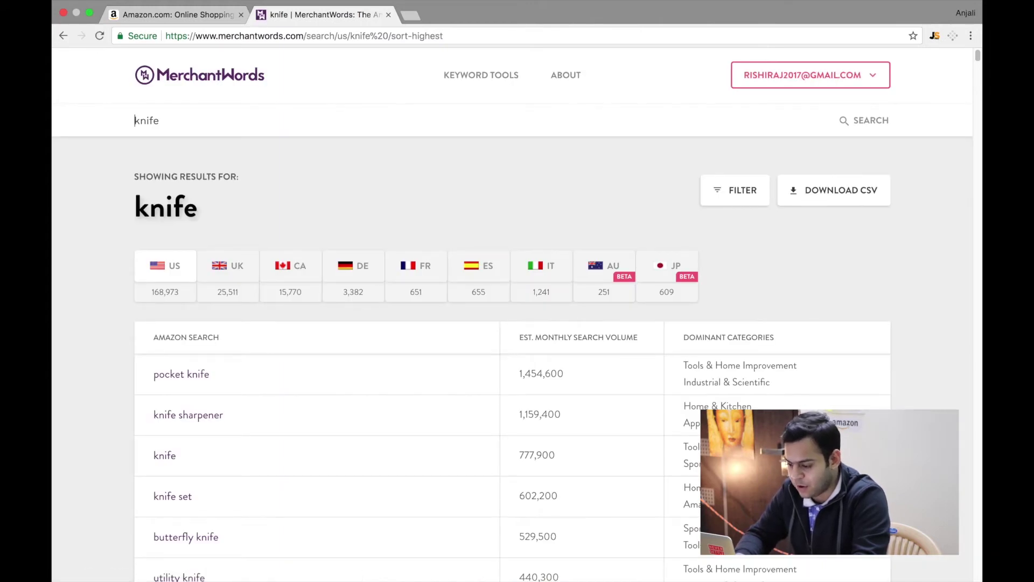
pyautogui.scroll(-2, 425, 418)
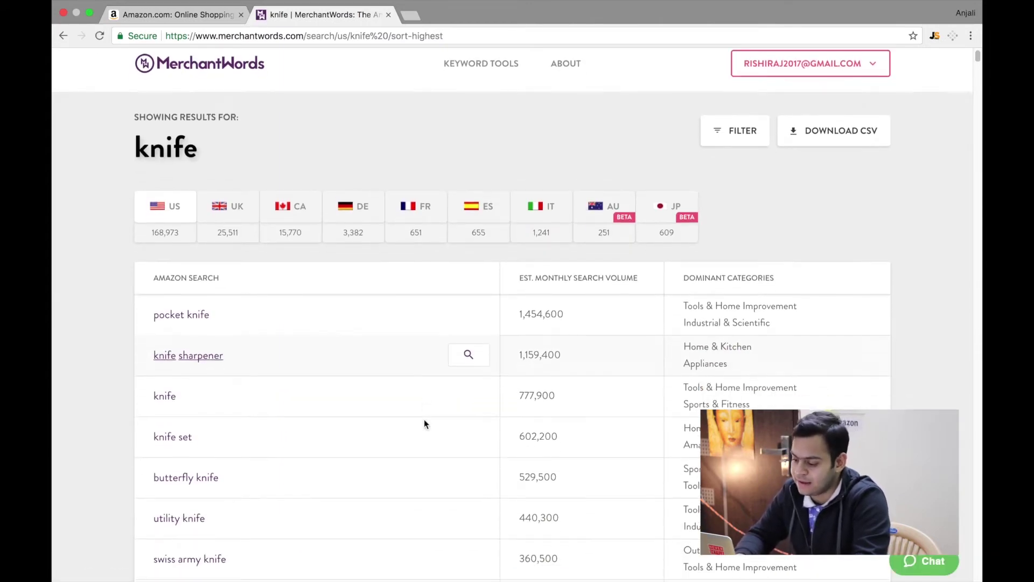
pyautogui.scroll(-1, 424, 424)
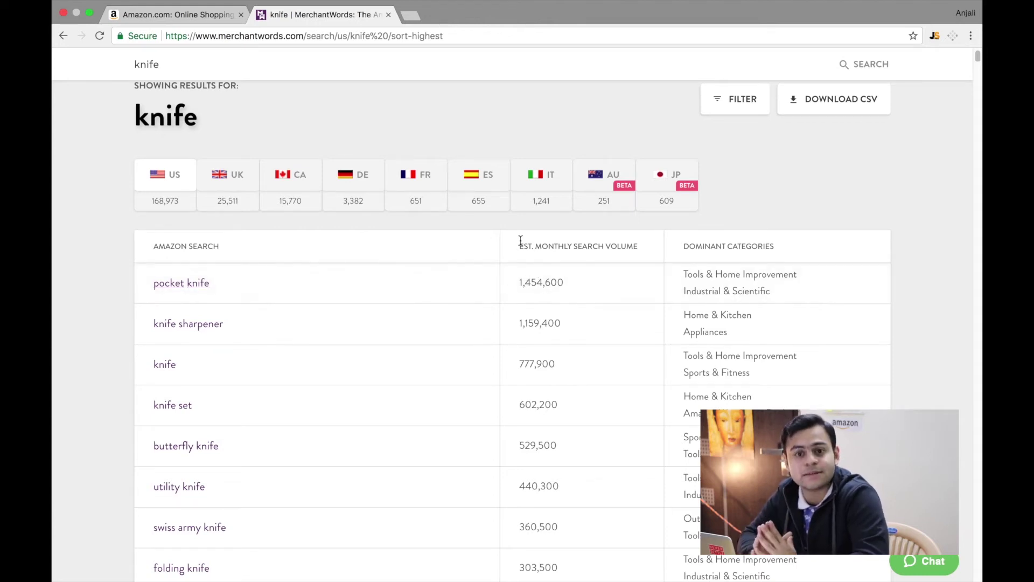
pyautogui.moveTo(520, 246); pyautogui.dragTo(534, 245)
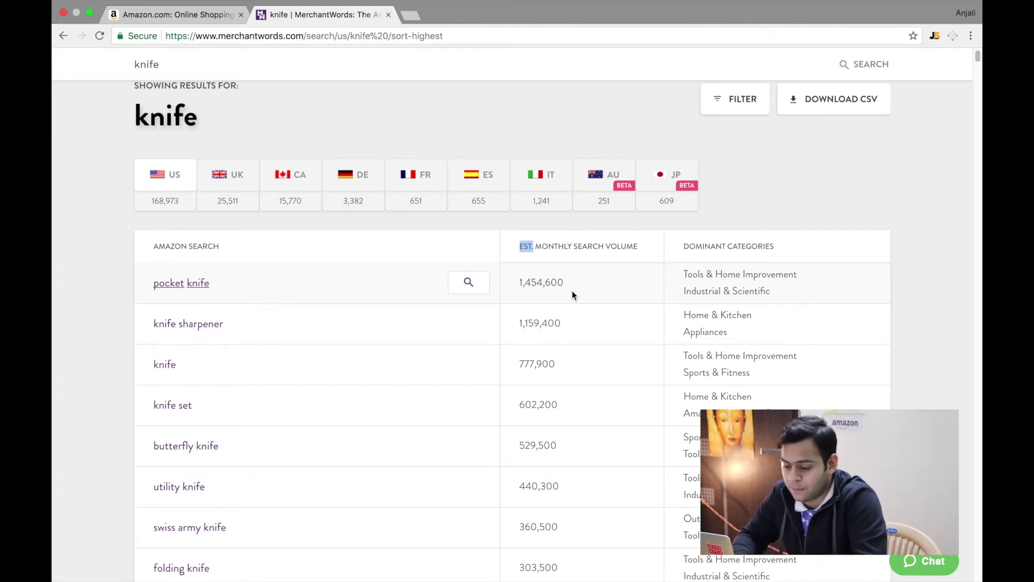
# Step: Show the MerchantWords, Amazon and Walmart search options for the pocket knife keyword
pyautogui.scroll(-3, 572, 295)
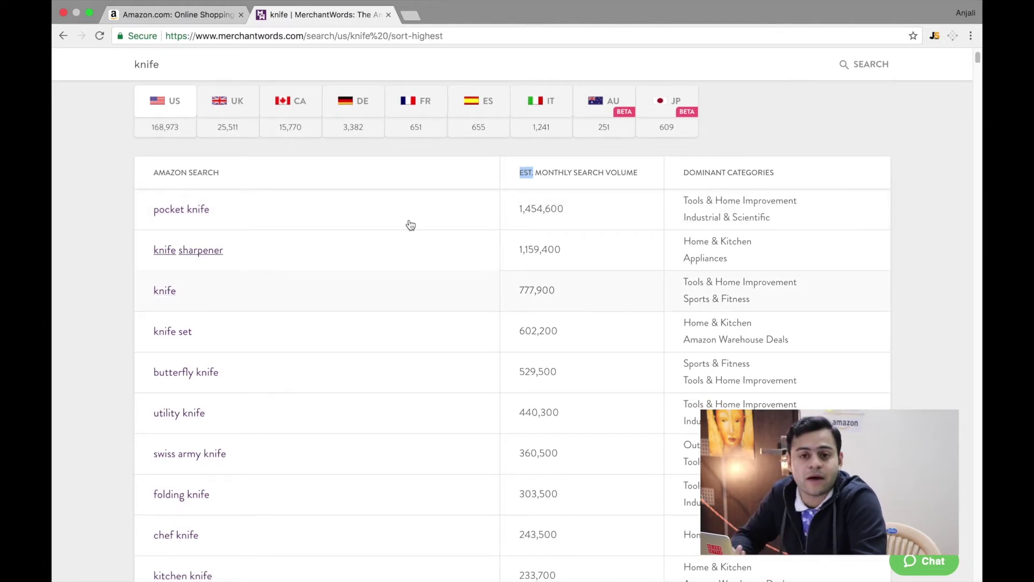
pyautogui.moveTo(472, 220)
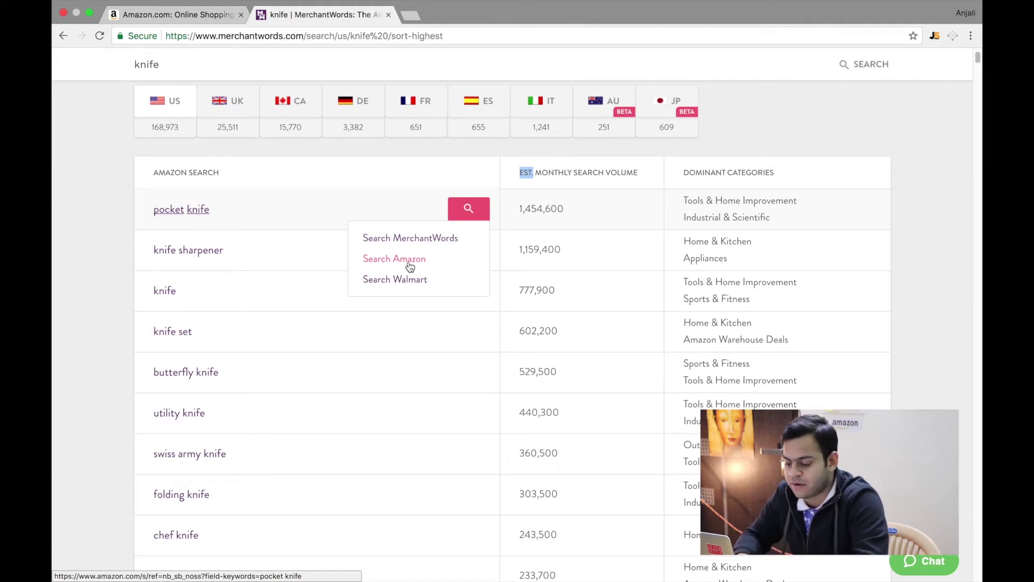
# Step: Open Amazon results for 'pocket knife' and scroll through the sponsored folding-knife listings
pyautogui.click(409, 265)
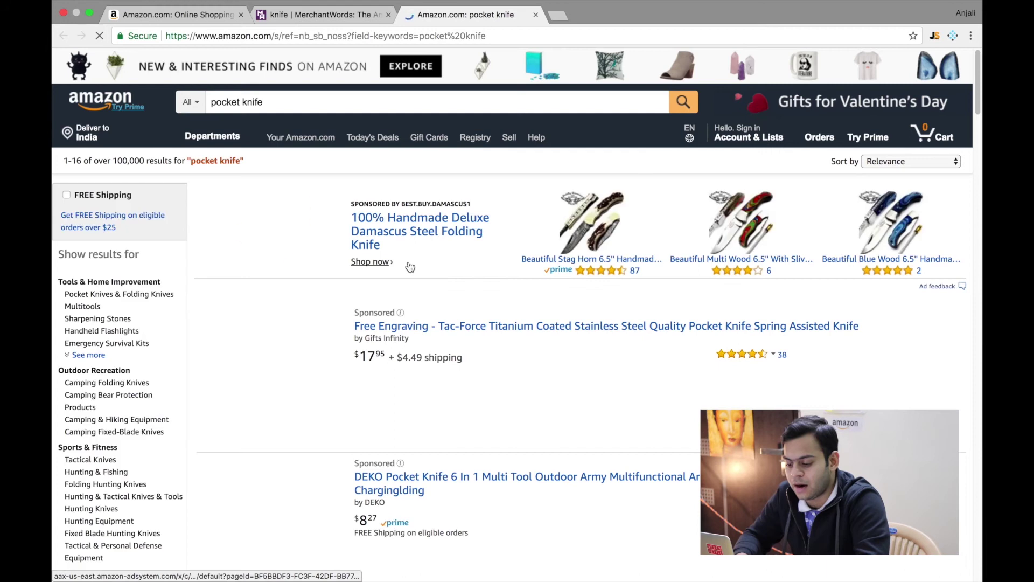
pyautogui.scroll(-5, 409, 265)
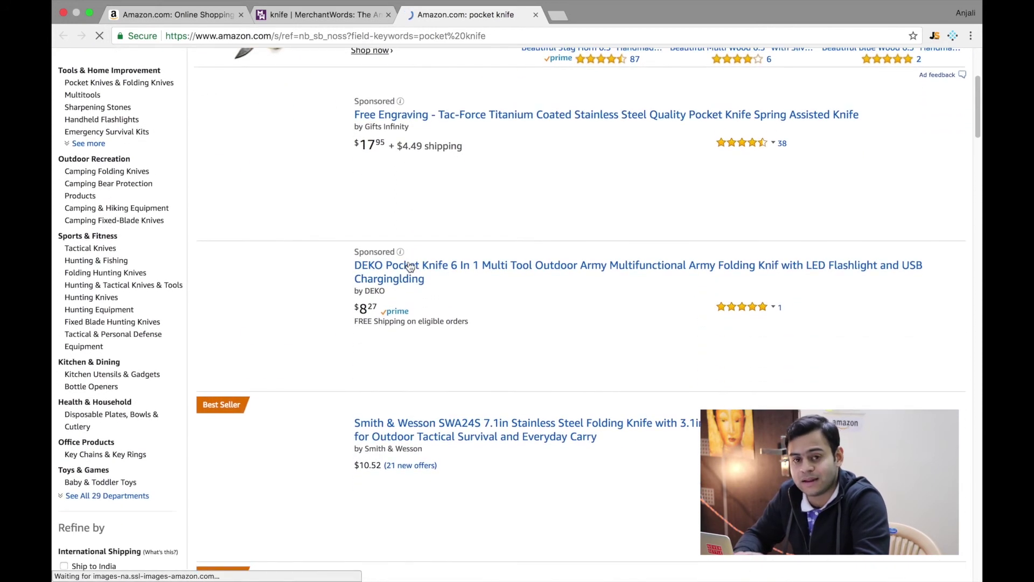
pyautogui.scroll(-5, 409, 266)
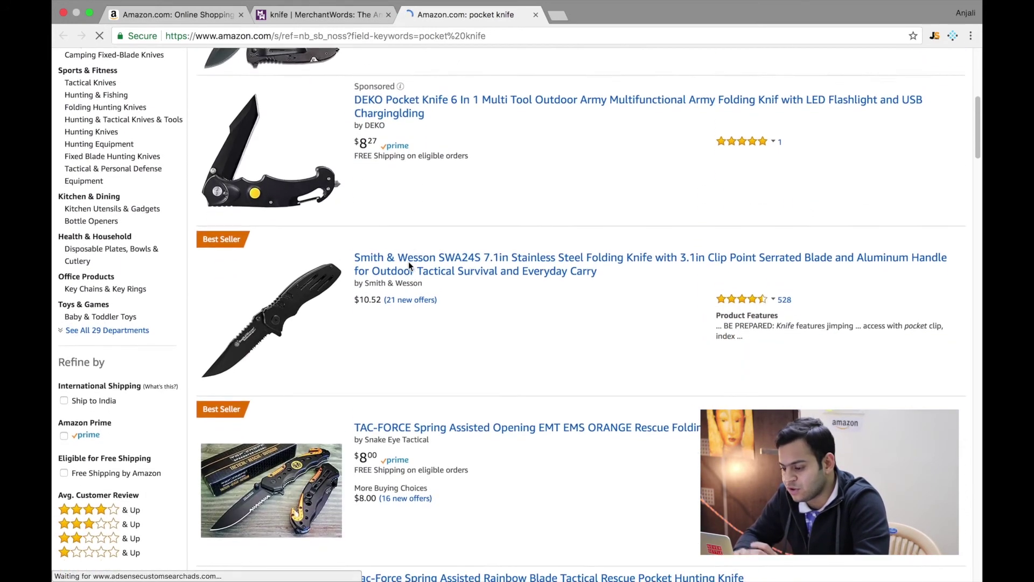
pyautogui.scroll(-5, 409, 264)
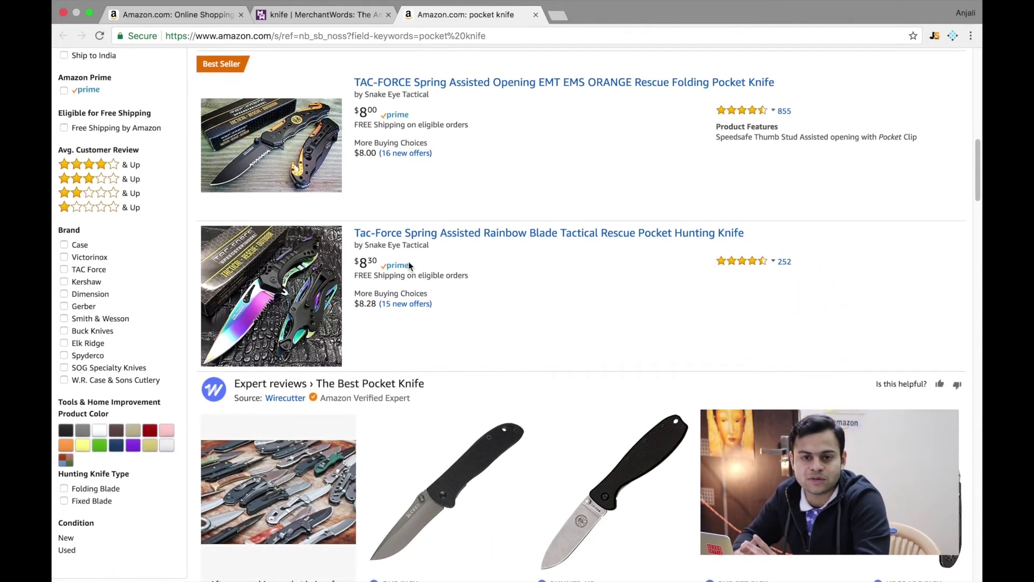
pyautogui.scroll(1, 409, 265)
pyautogui.scroll(11, 409, 265)
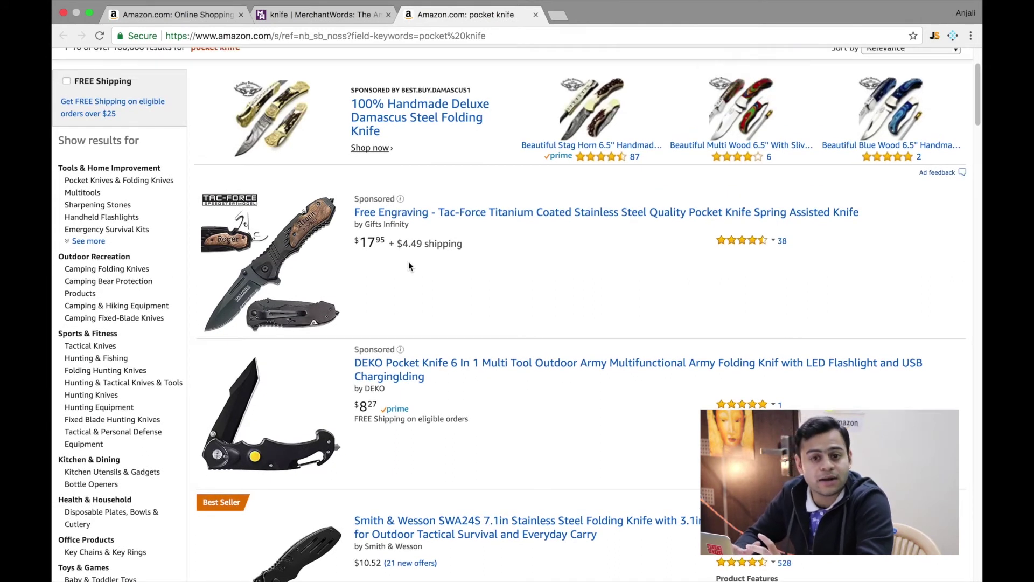
pyautogui.scroll(-3, 409, 264)
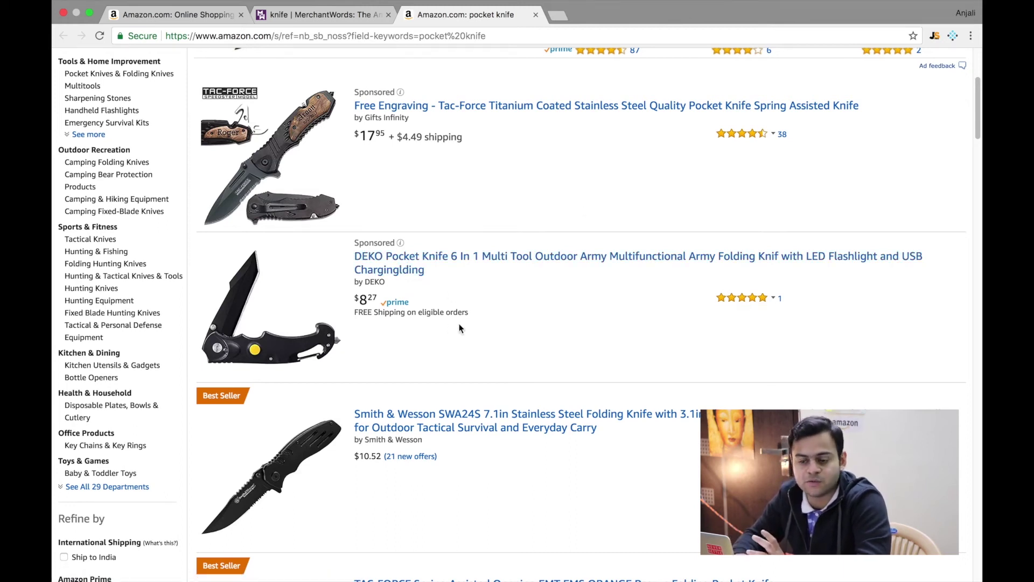
pyautogui.scroll(6, 460, 328)
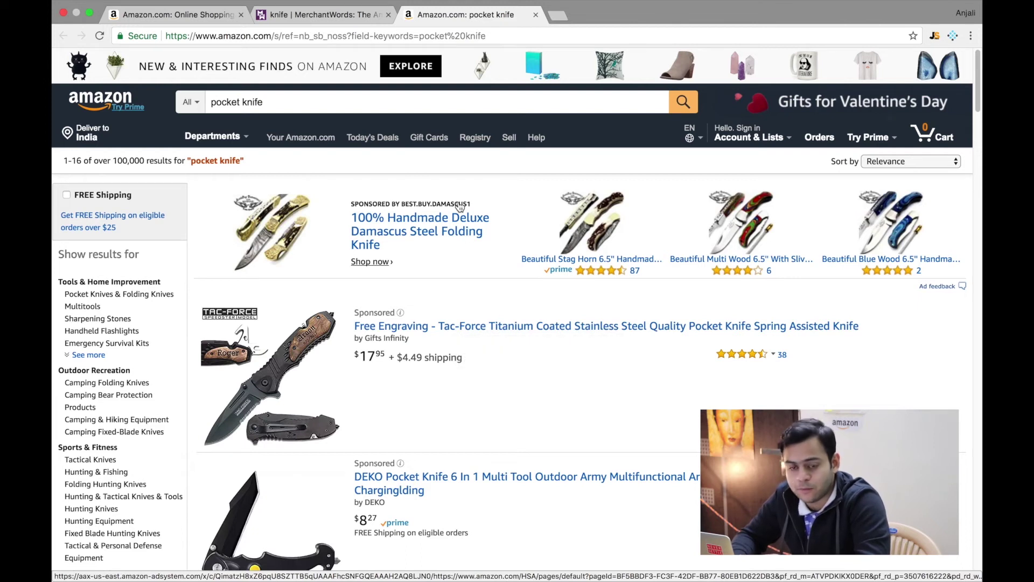
# Step: Return to the MerchantWords knife keyword list and browse the top rows' search options
pyautogui.click(319, 16)
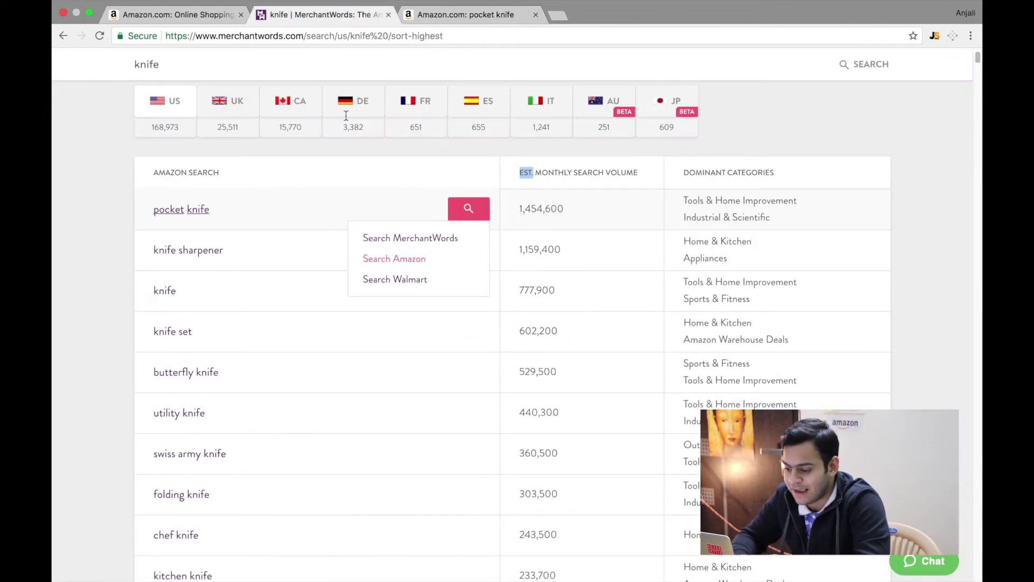
pyautogui.scroll(-5, 407, 211)
pyautogui.scroll(-1, 415, 176)
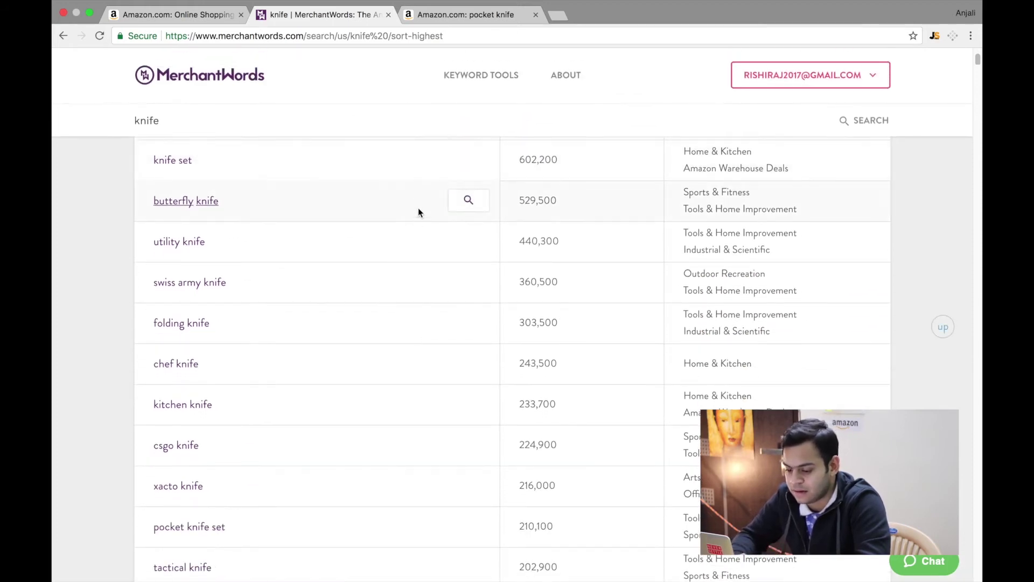
pyautogui.moveTo(476, 165)
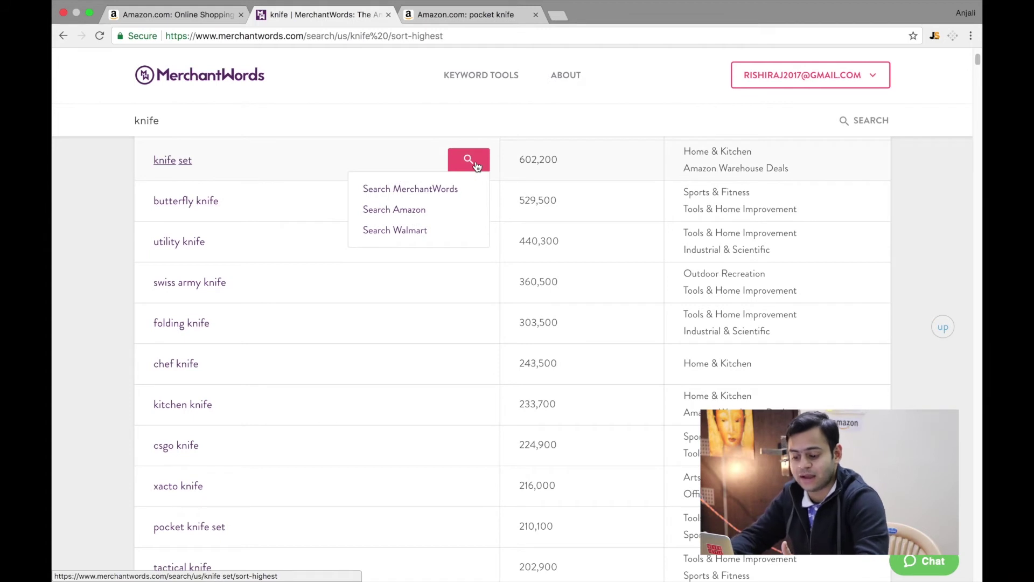
pyautogui.scroll(5, 477, 164)
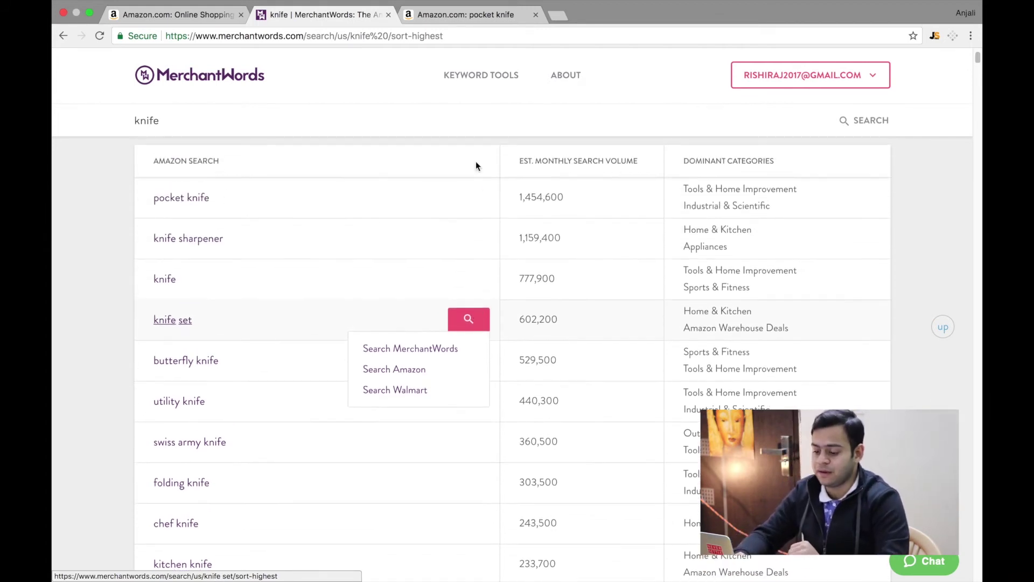
pyautogui.moveTo(480, 318)
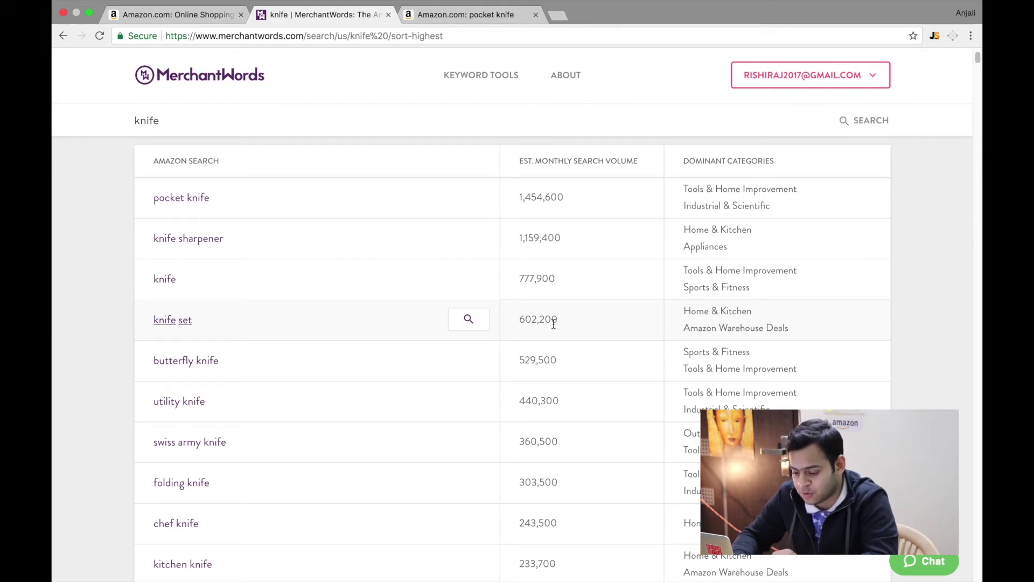
# Step: Scroll down to hunting knife and open its Amazon search in a new tab
pyautogui.scroll(-5, 437, 390)
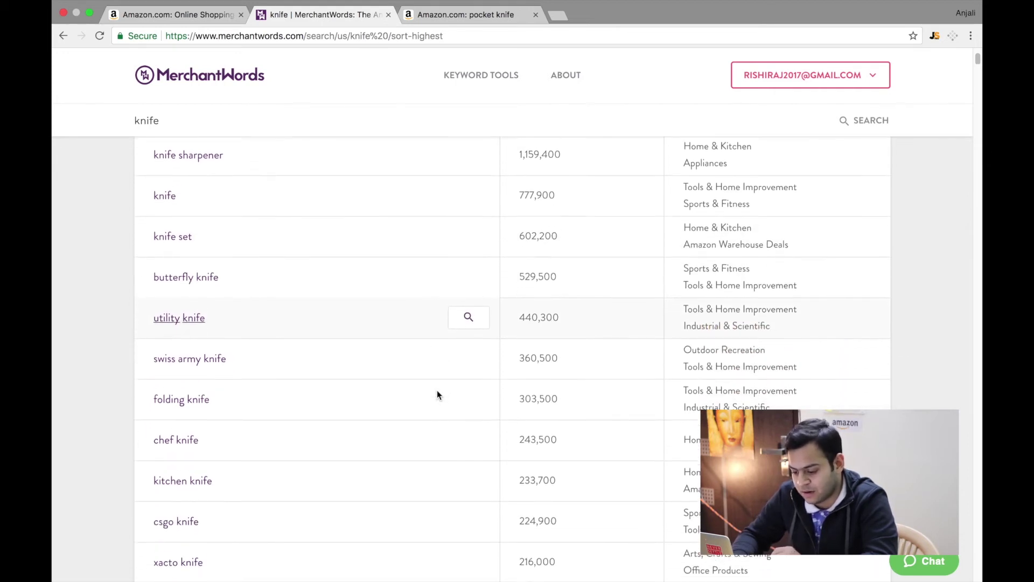
pyautogui.scroll(-5, 437, 394)
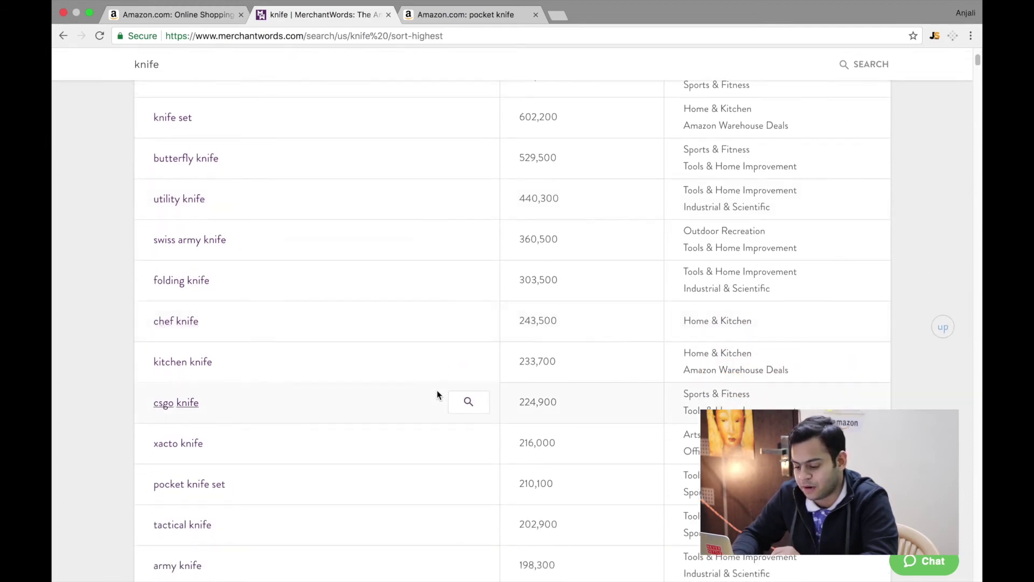
pyautogui.scroll(-4, 438, 394)
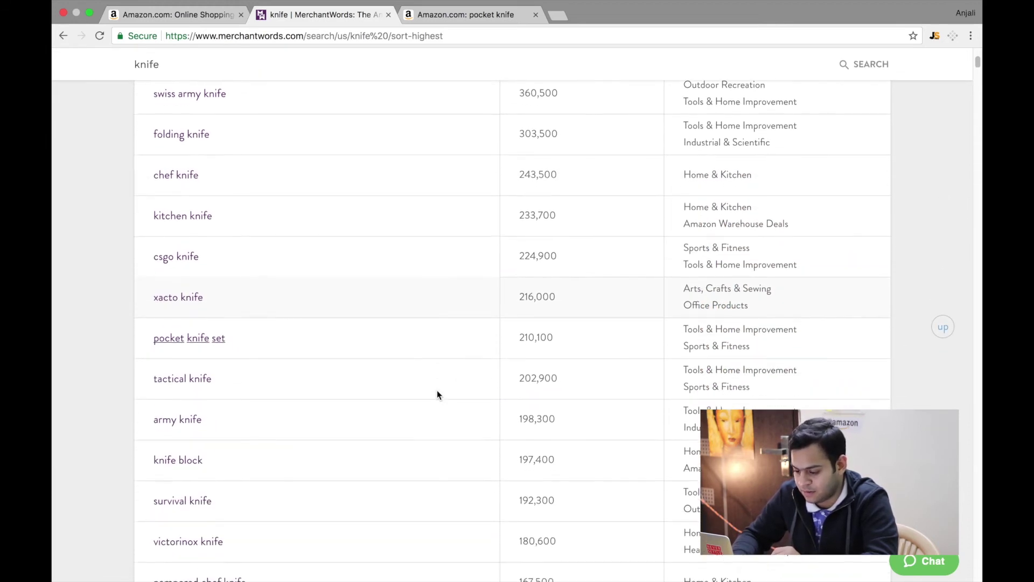
pyautogui.scroll(-4, 438, 394)
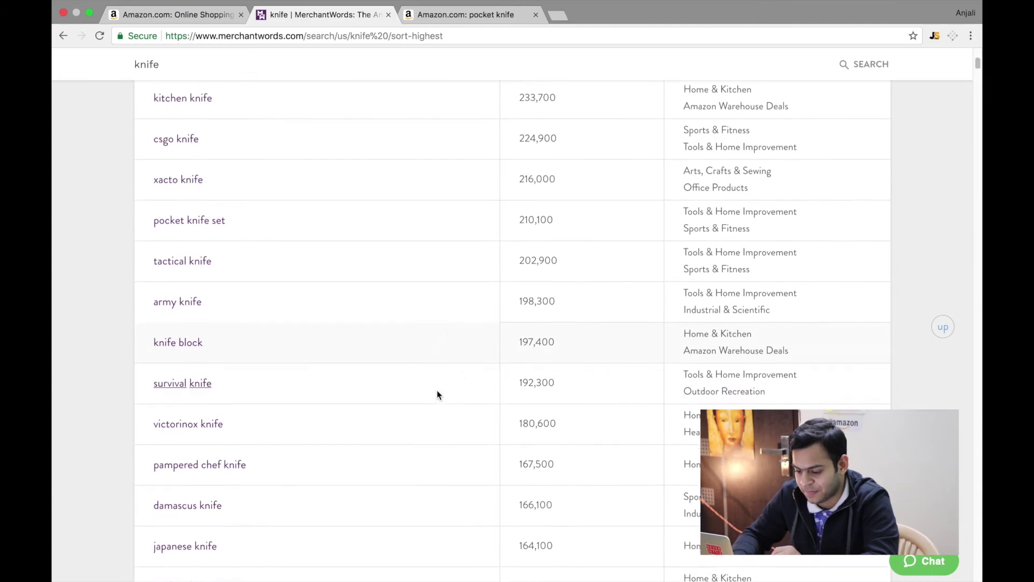
pyautogui.scroll(-4, 437, 395)
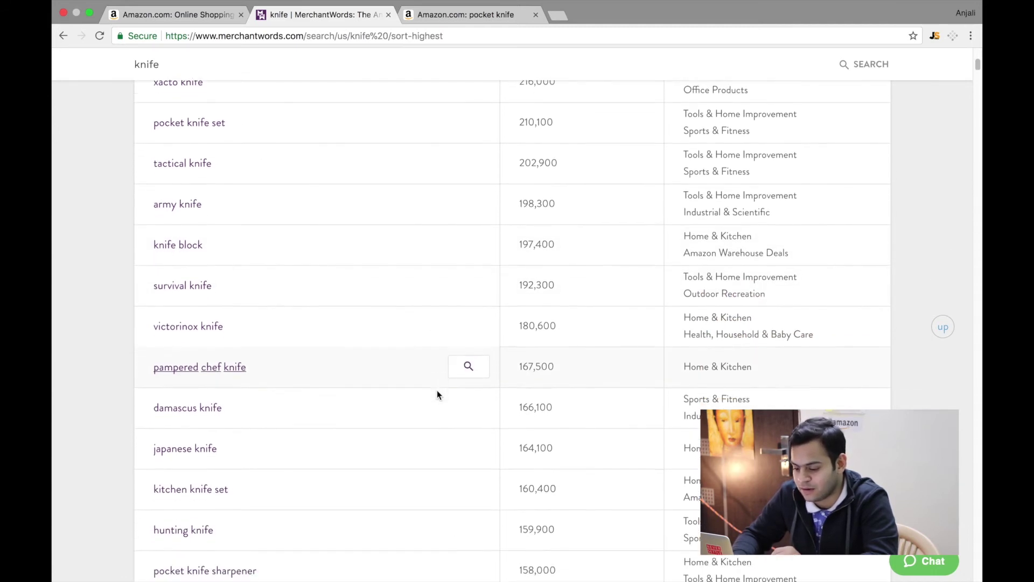
pyautogui.scroll(-3, 437, 395)
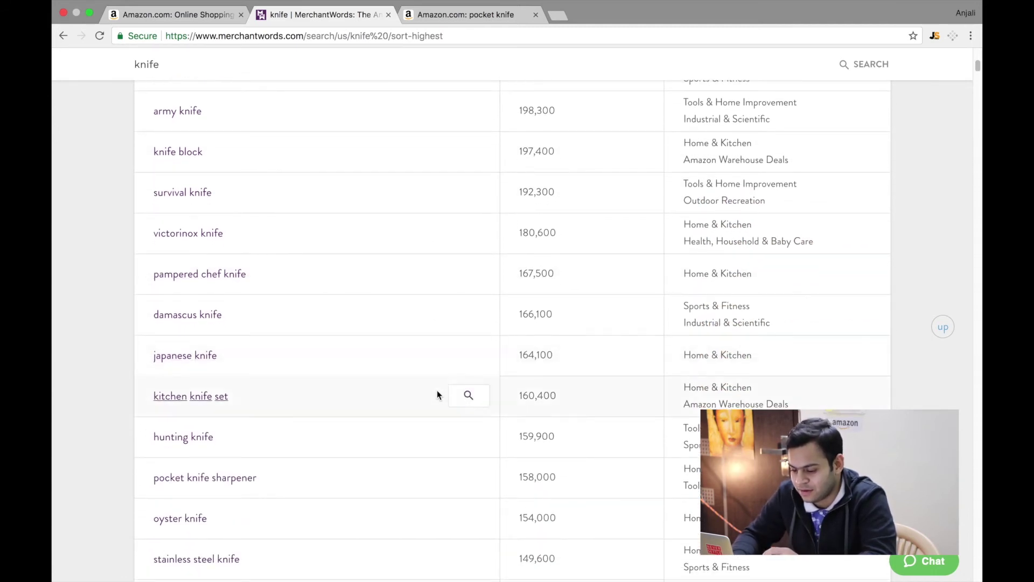
pyautogui.scroll(-2, 437, 394)
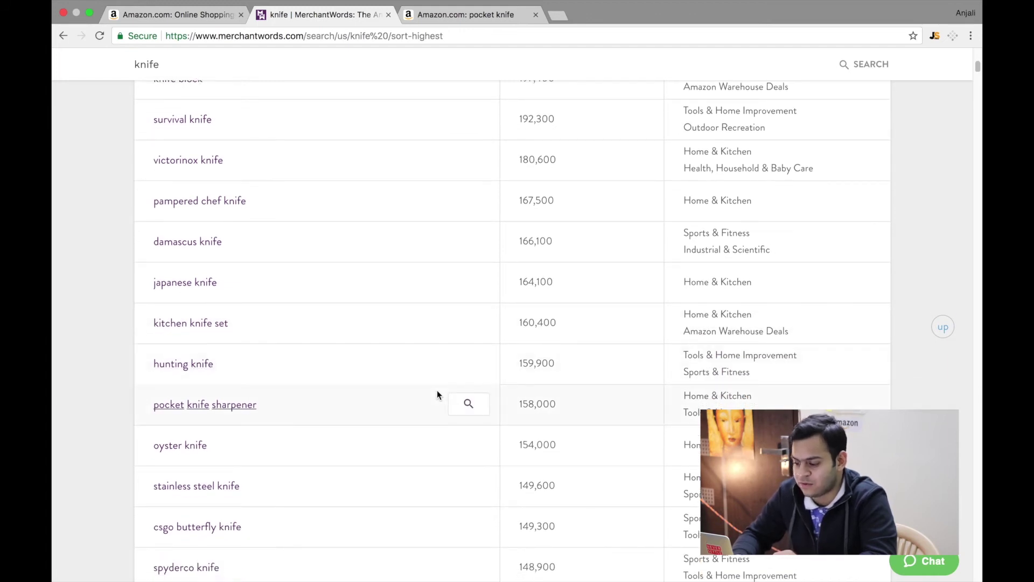
pyautogui.scroll(-3, 437, 394)
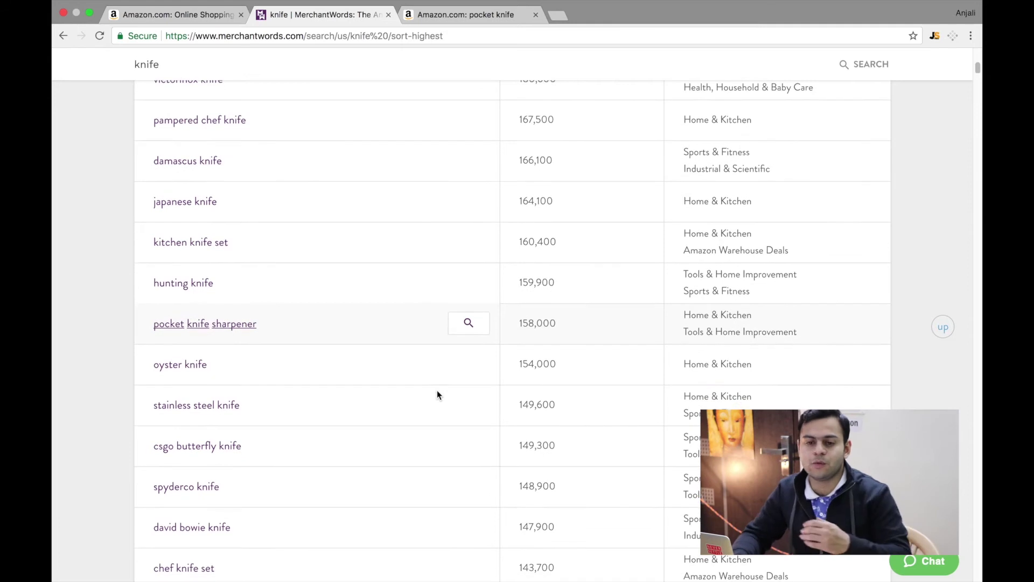
pyautogui.scroll(-1, 438, 390)
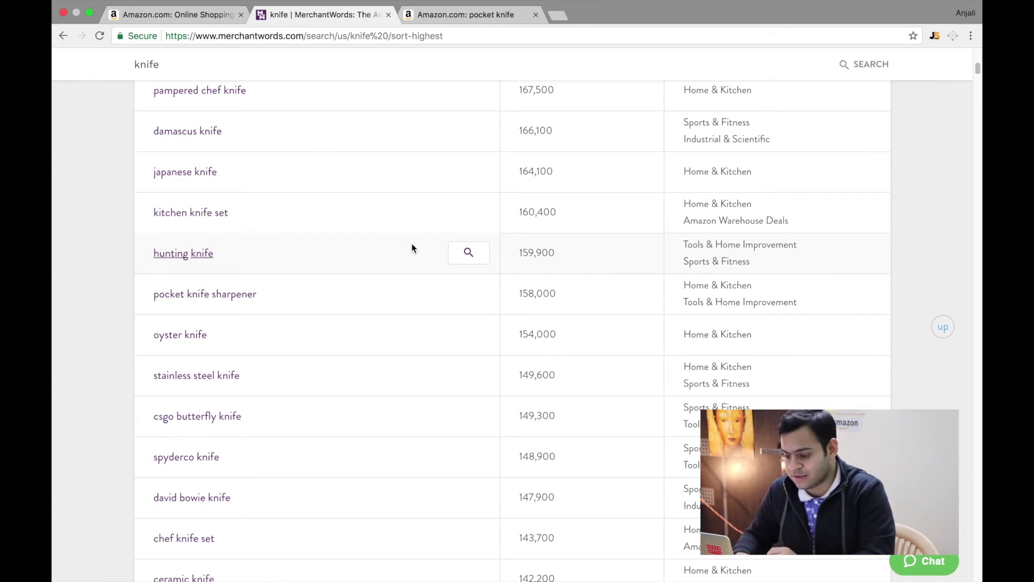
pyautogui.moveTo(474, 250)
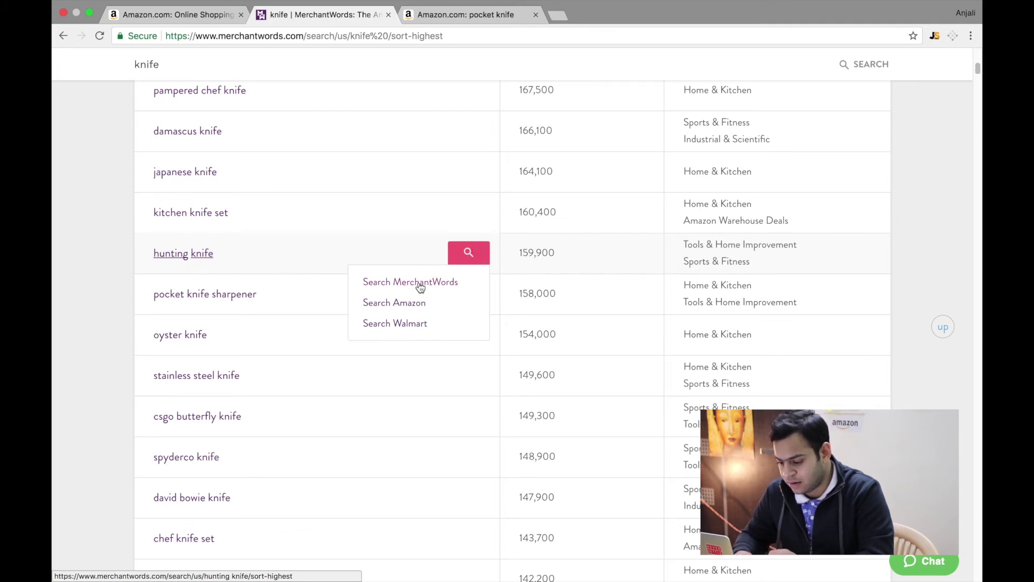
pyautogui.click(411, 302)
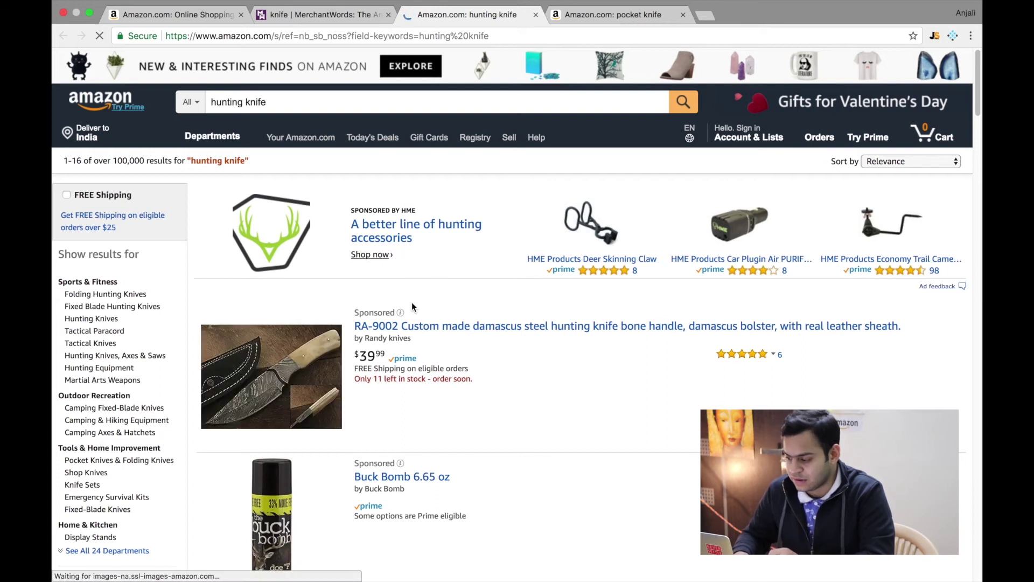
# Step: Scroll through the Amazon hunting knife results, then return to the MerchantWords keyword list
pyautogui.scroll(-4, 412, 306)
pyautogui.scroll(-5, 412, 302)
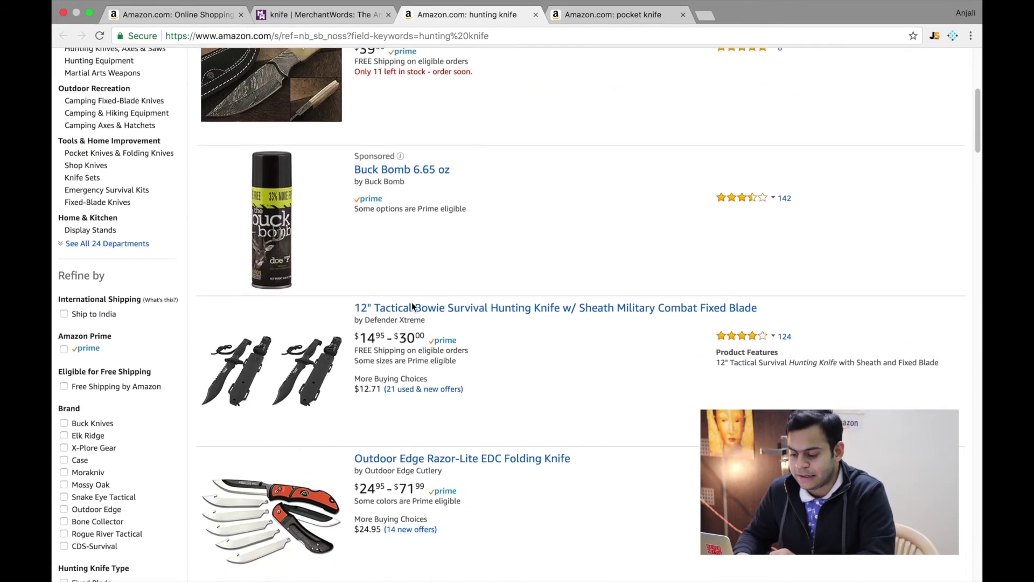
pyautogui.scroll(-1, 411, 302)
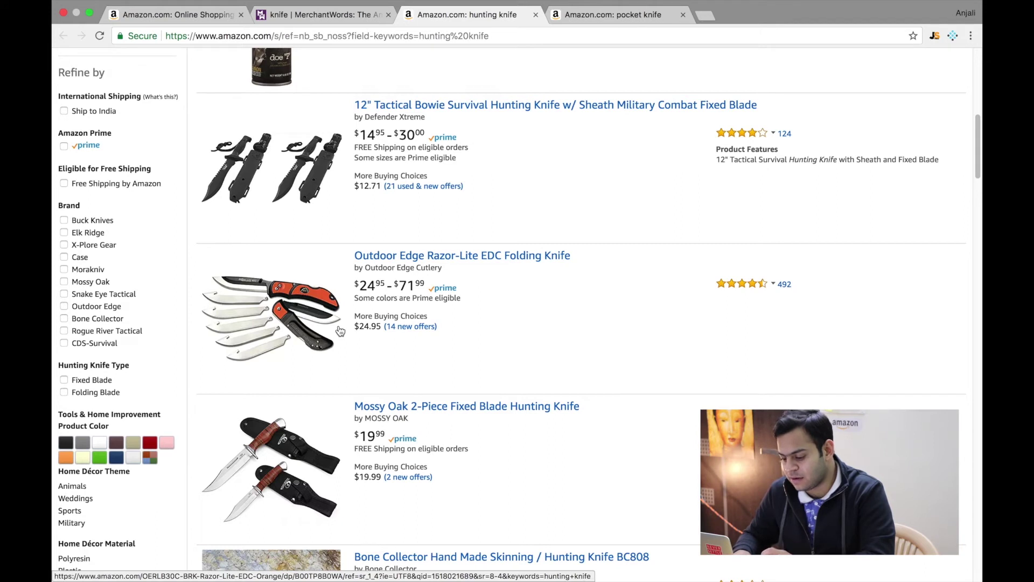
pyautogui.scroll(-4, 339, 331)
pyautogui.scroll(-4, 340, 330)
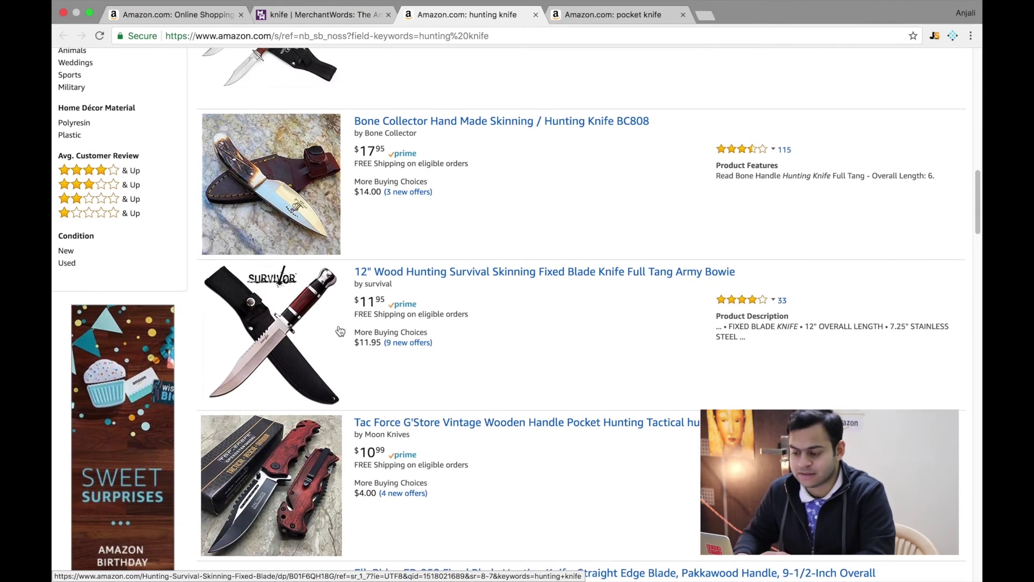
pyautogui.scroll(-6, 340, 331)
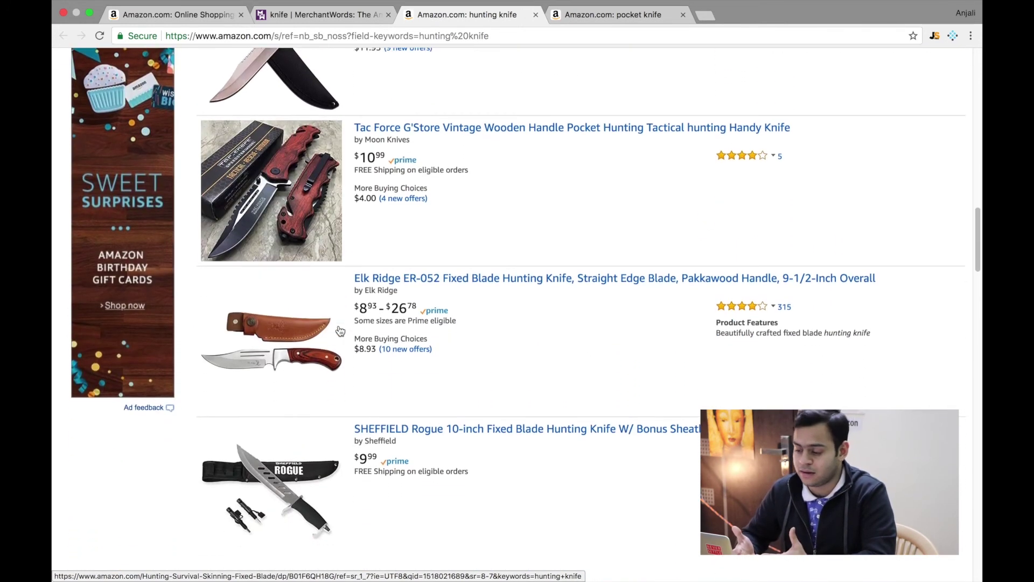
pyautogui.scroll(-1, 340, 330)
pyautogui.scroll(-1, 339, 331)
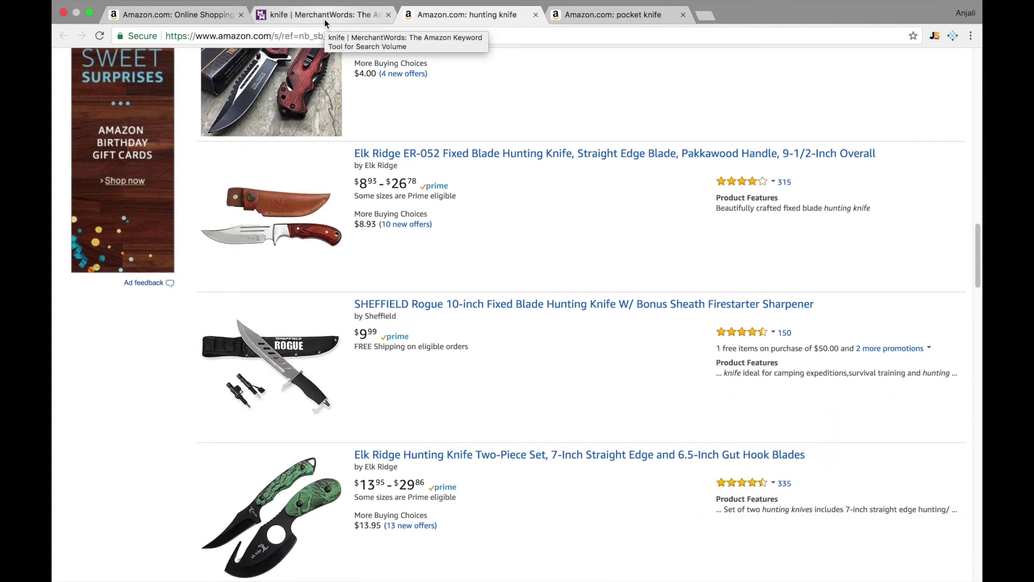
pyautogui.click(325, 19)
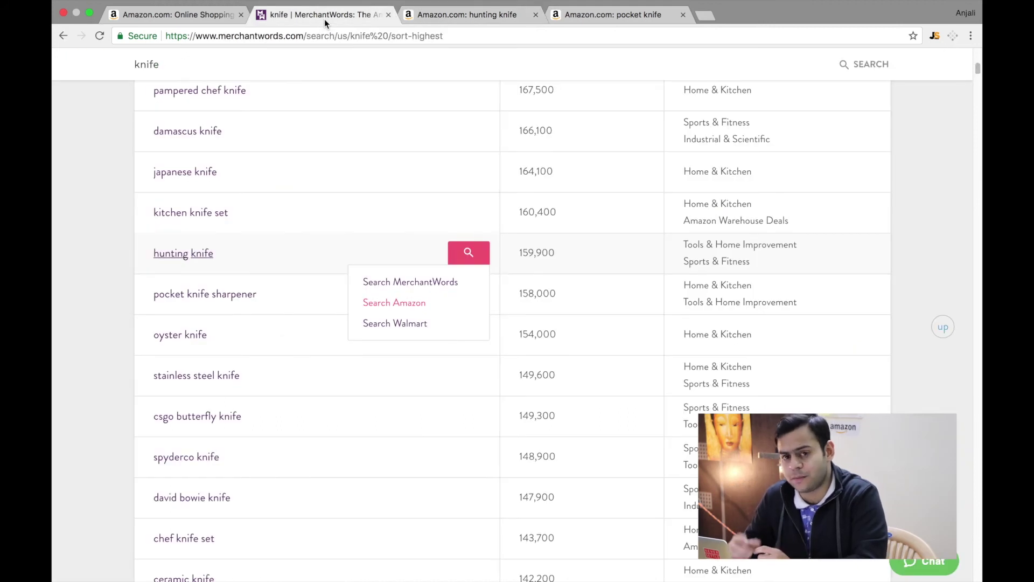
# Step: Scroll to 'electric knife' and open its Amazon results (over 8,000) in a new tab
pyautogui.scroll(-5, 316, 128)
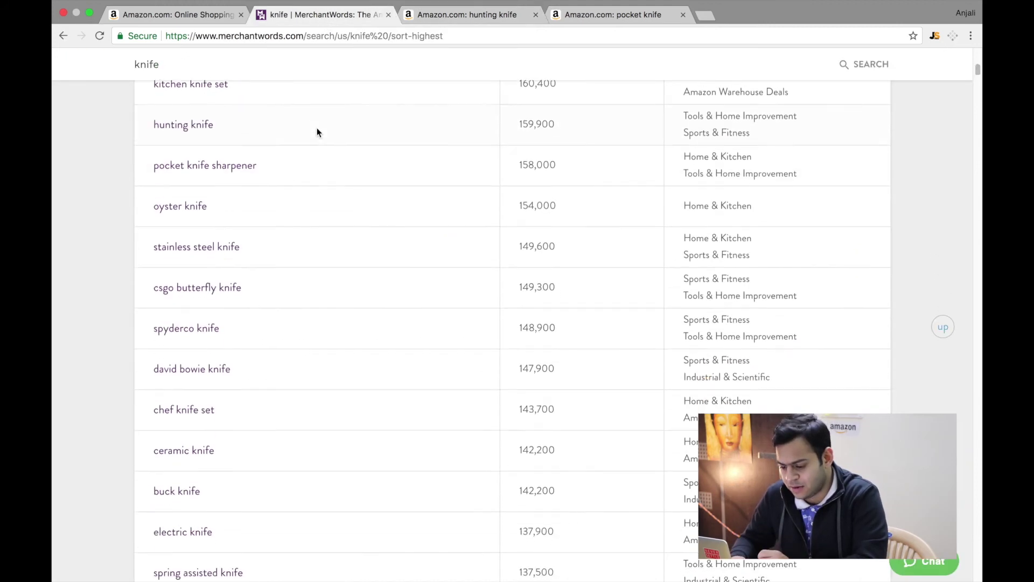
pyautogui.scroll(-2, 317, 131)
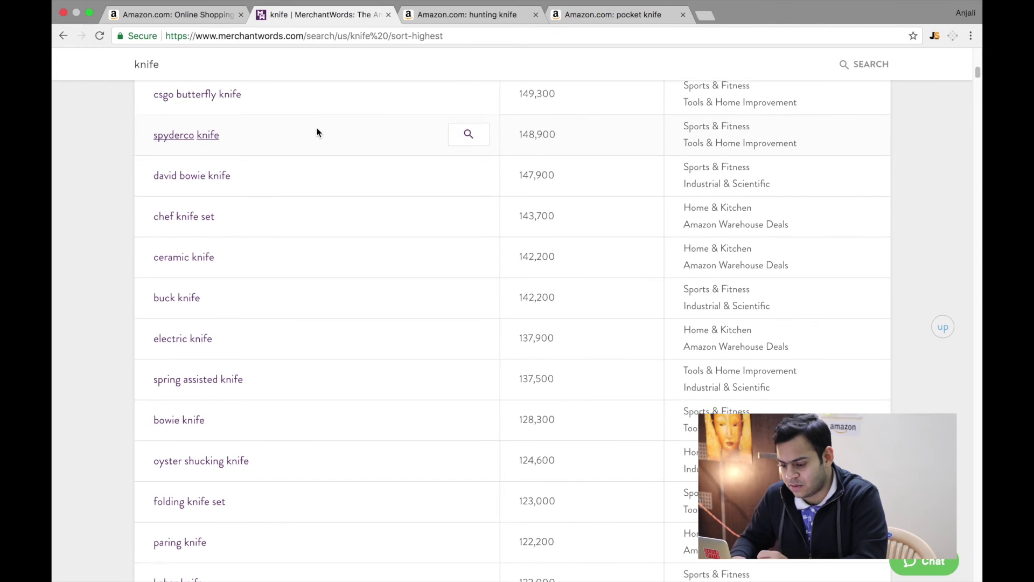
pyautogui.scroll(-3, 317, 132)
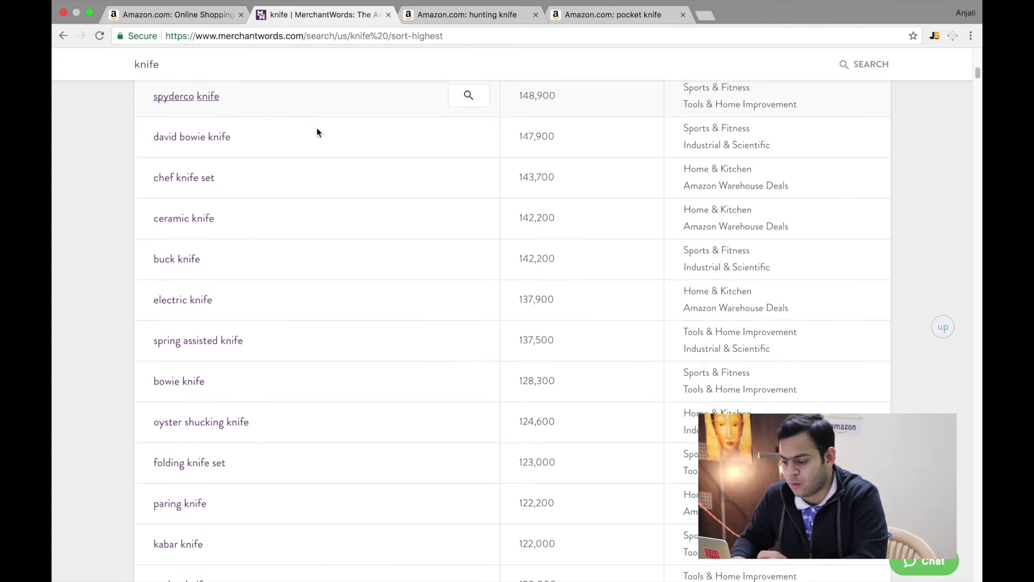
pyautogui.scroll(-3, 316, 132)
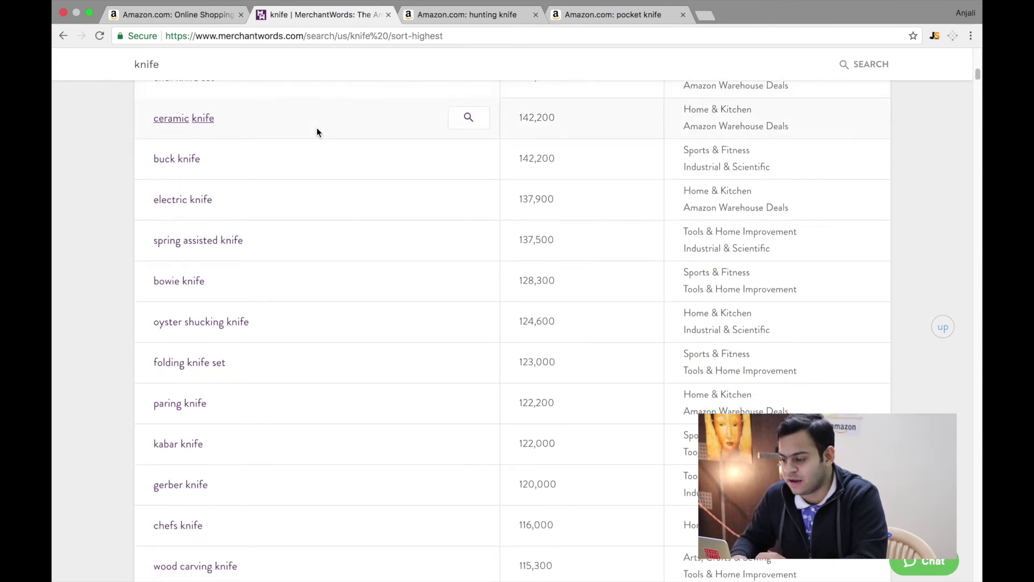
pyautogui.moveTo(468, 160)
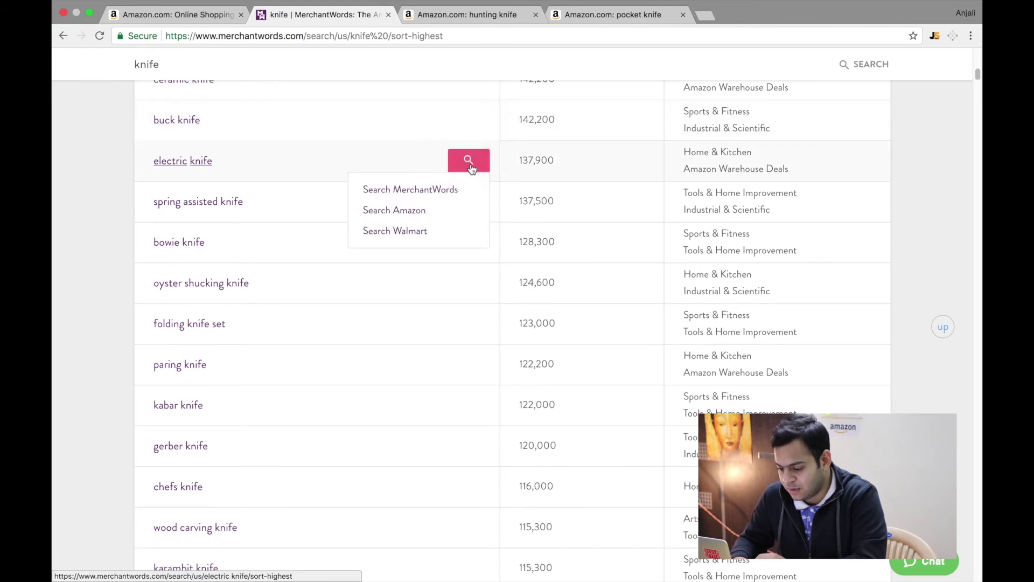
pyautogui.click(423, 216)
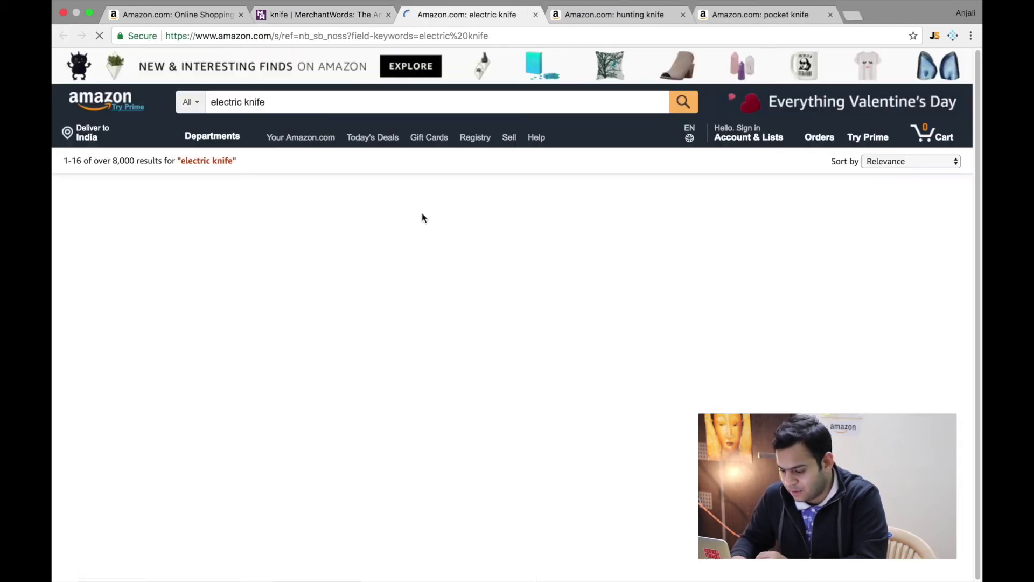
pyautogui.scroll(-5, 423, 216)
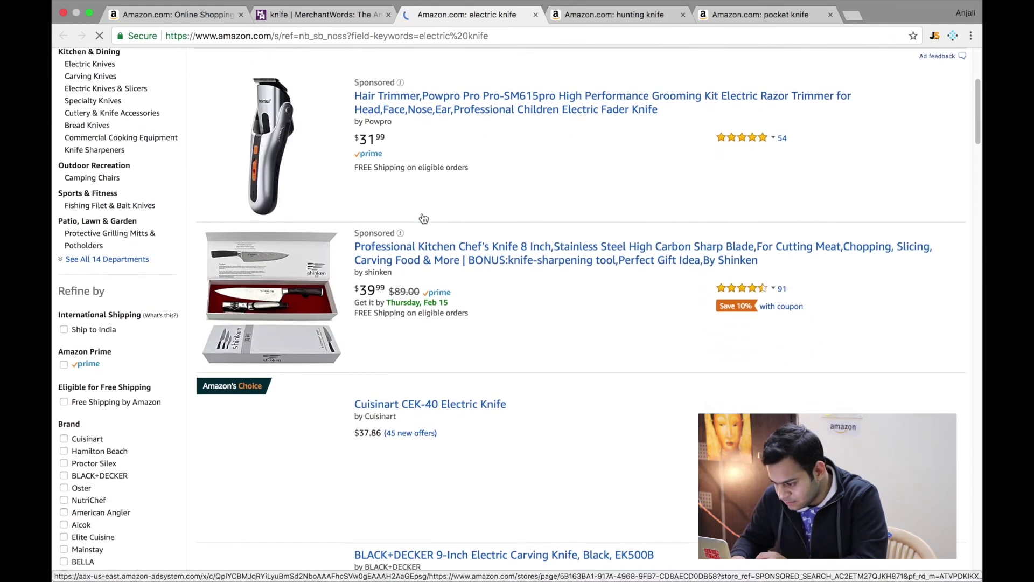
pyautogui.scroll(-5, 423, 216)
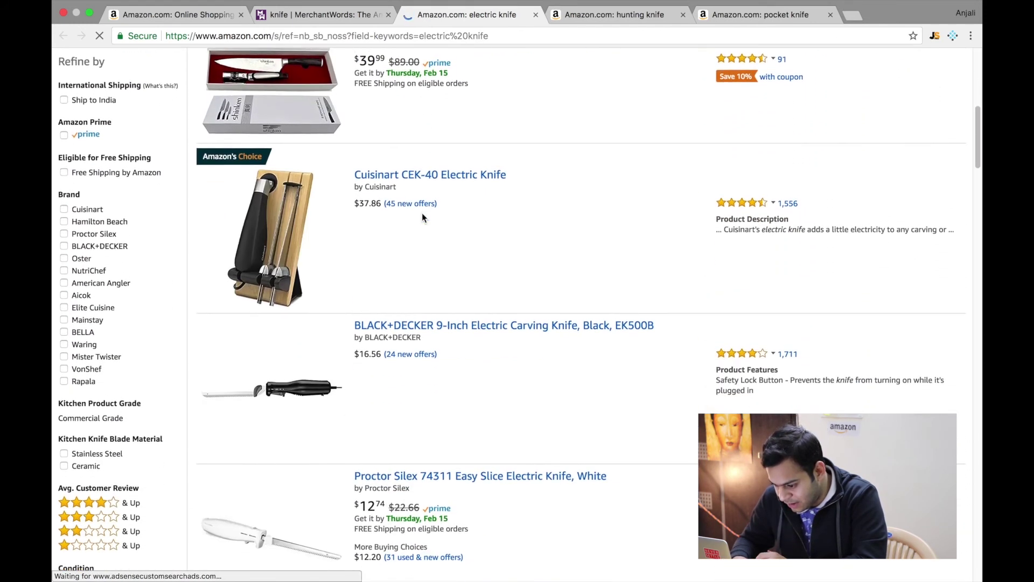
pyautogui.scroll(-4, 423, 215)
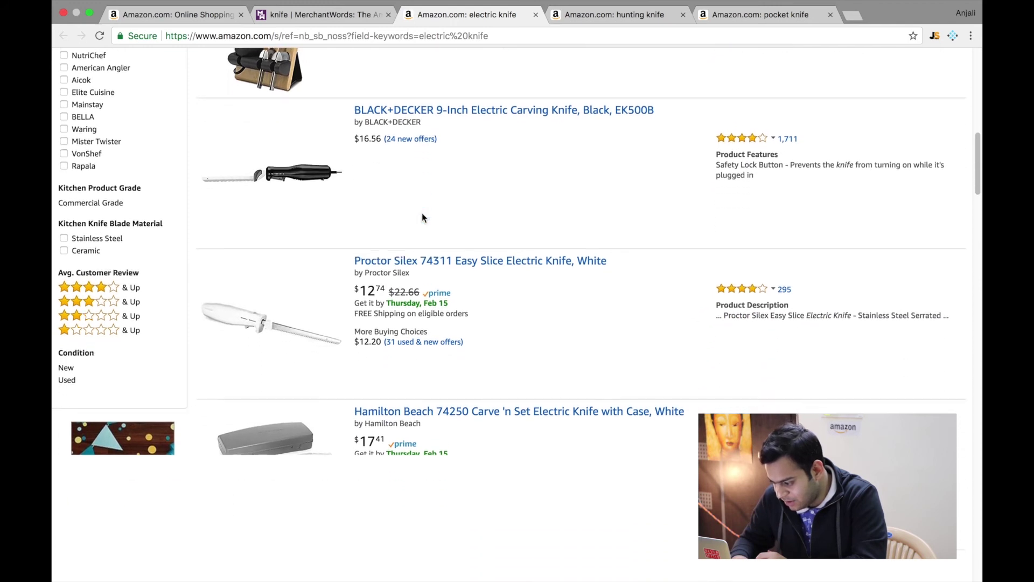
pyautogui.scroll(-1, 421, 215)
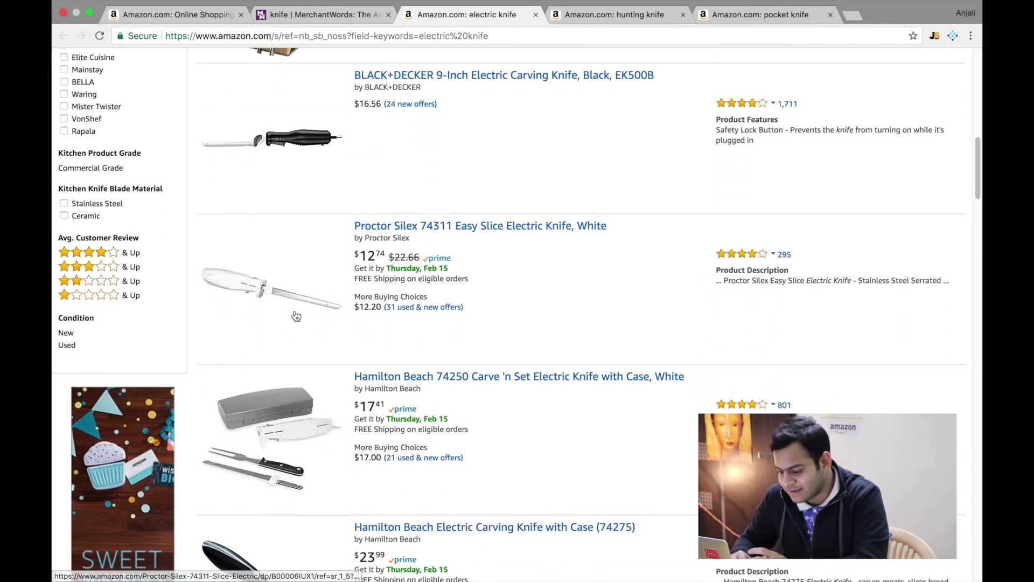
pyautogui.scroll(-4, 295, 316)
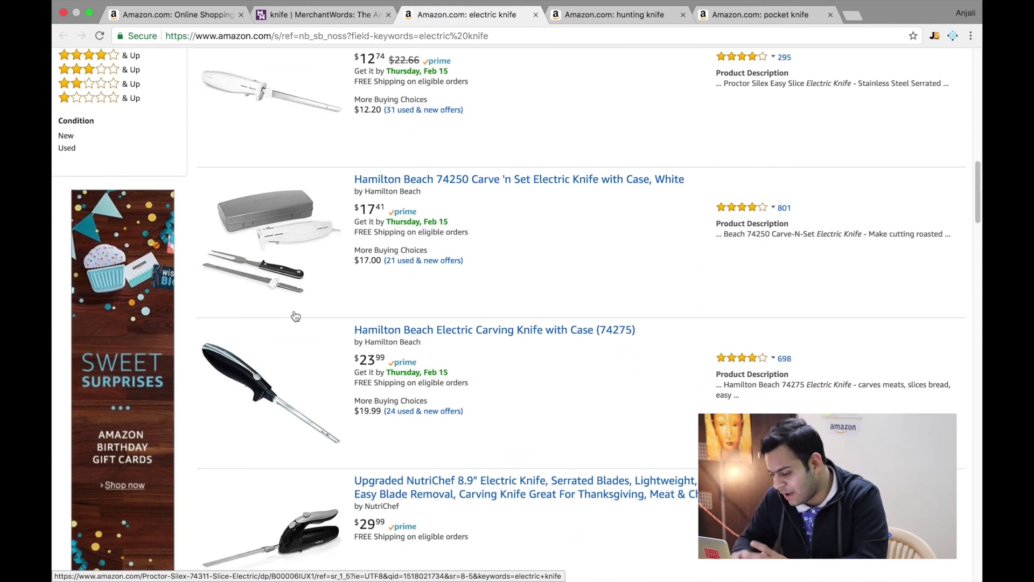
pyautogui.scroll(-6, 296, 316)
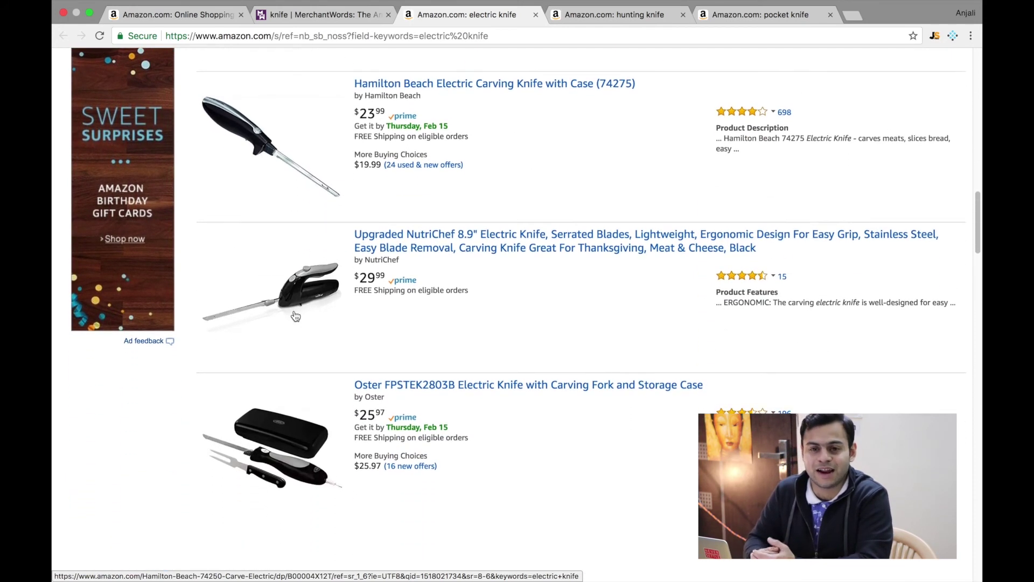
pyautogui.scroll(-1, 295, 316)
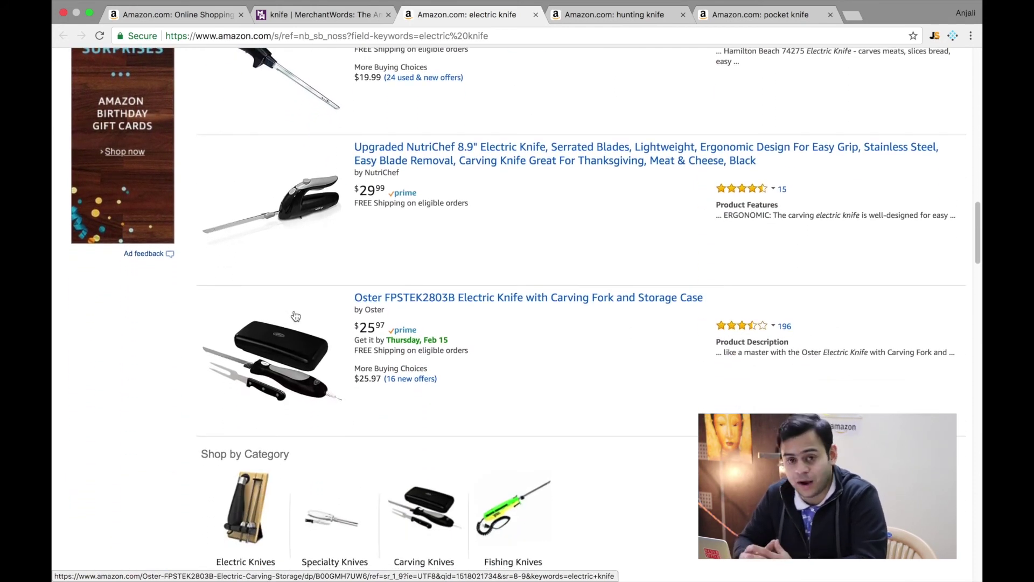
pyautogui.scroll(-7, 296, 316)
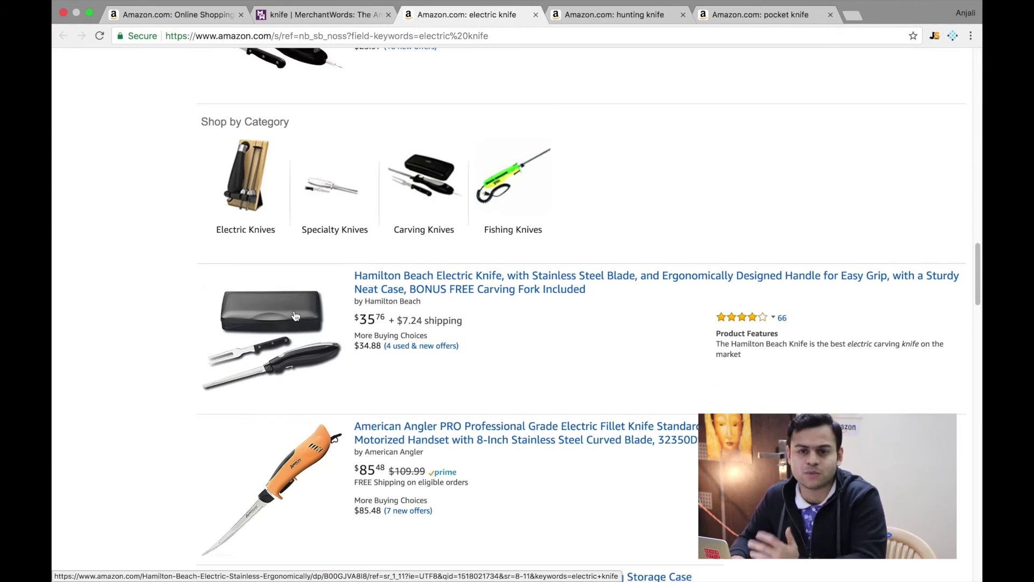
pyautogui.scroll(-3, 295, 316)
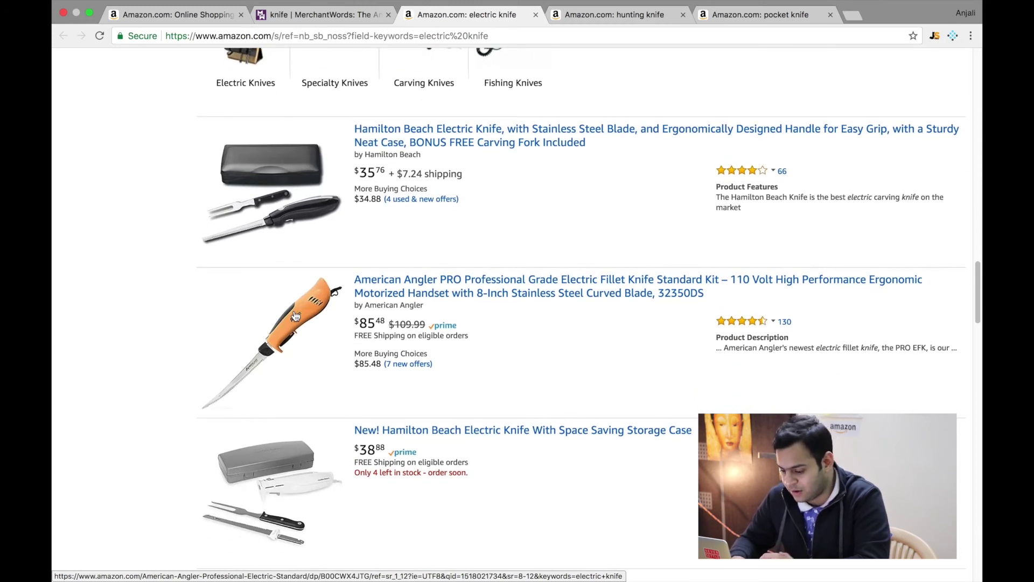
pyautogui.scroll(-2, 296, 316)
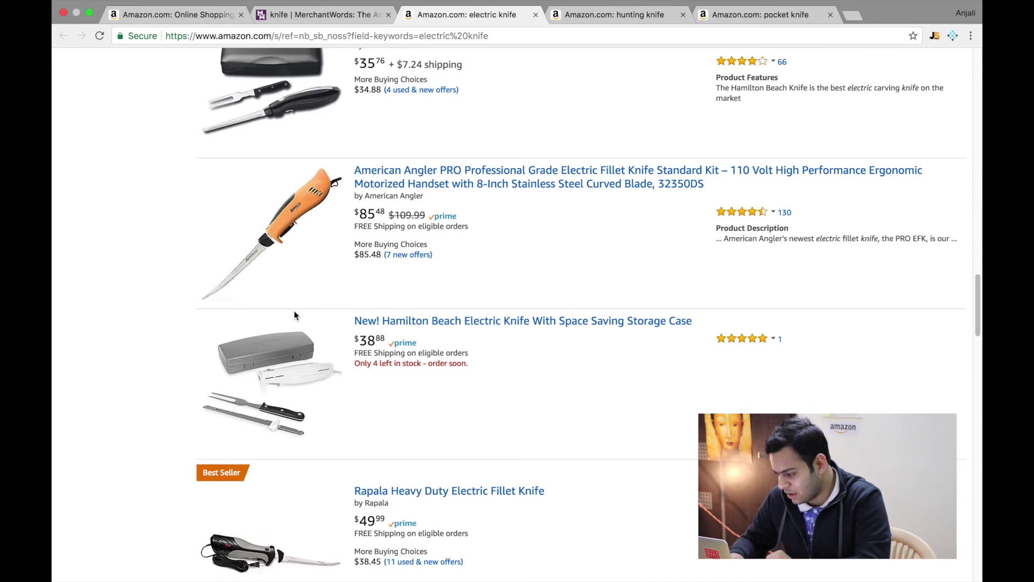
pyautogui.scroll(-2, 299, 305)
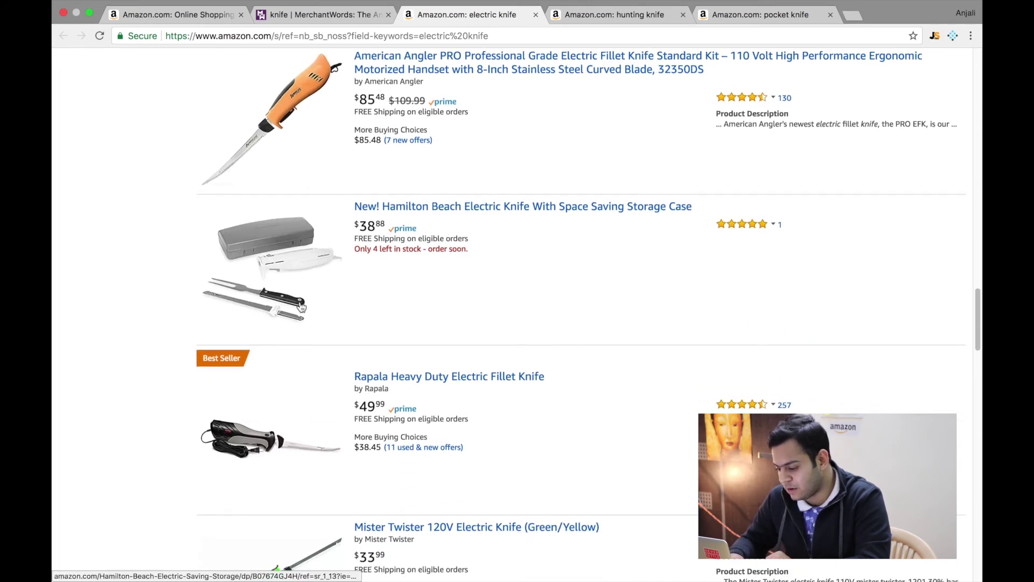
pyautogui.scroll(-4, 300, 305)
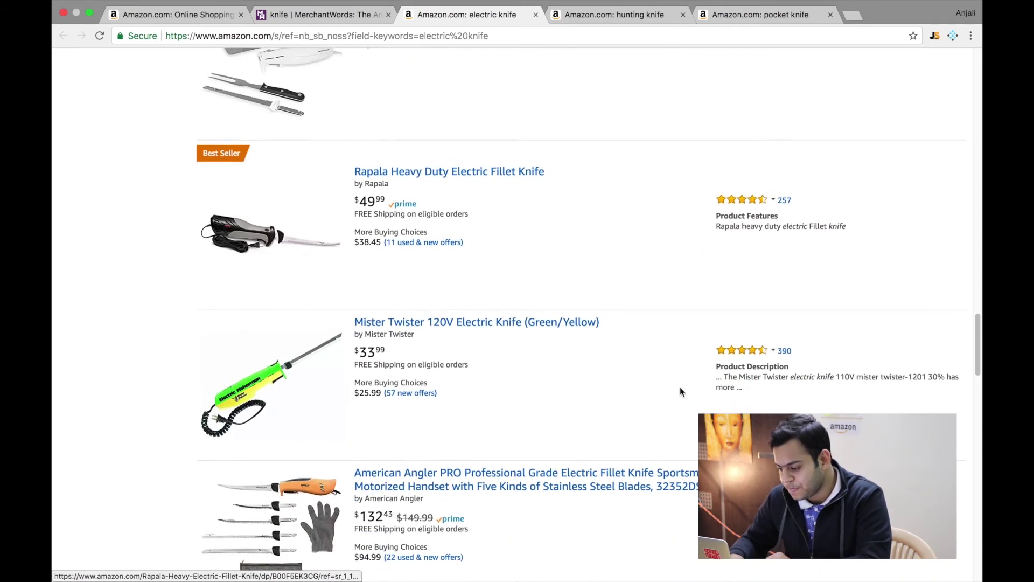